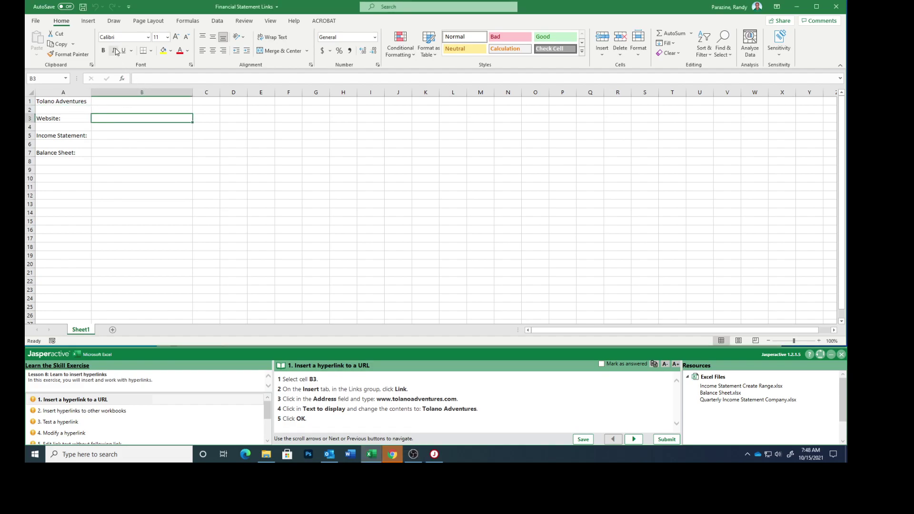
{"action": "left_click", "coordinate": [90, 22]}
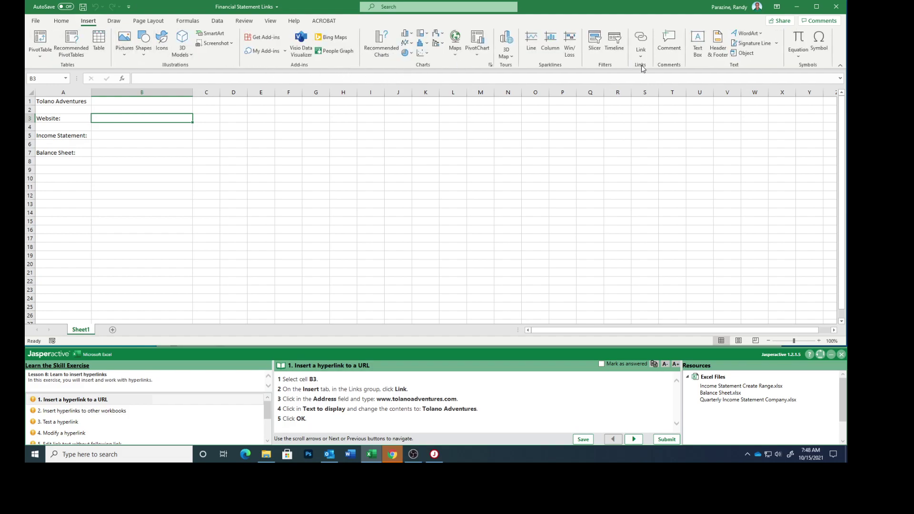
{"action": "left_click", "coordinate": [641, 43]}
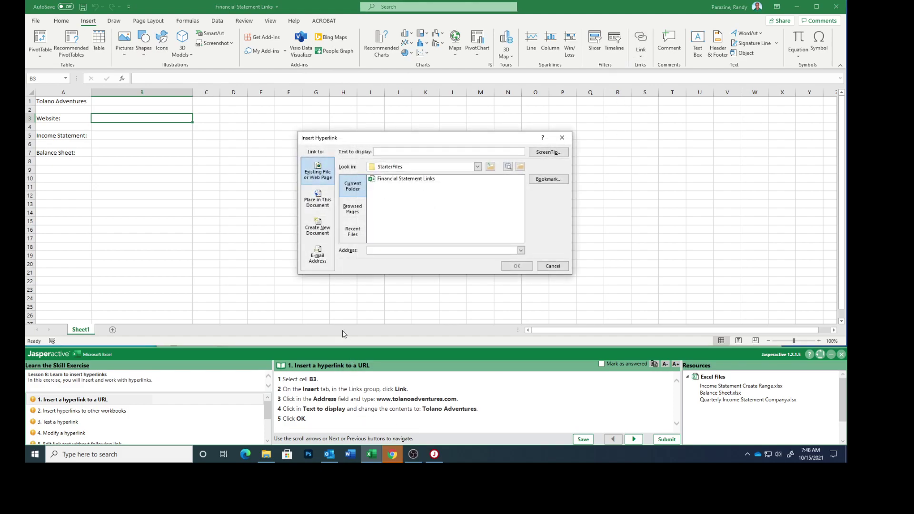
{"action": "left_click", "coordinate": [380, 251]}
{"action": "double_click", "coordinate": [441, 400]}
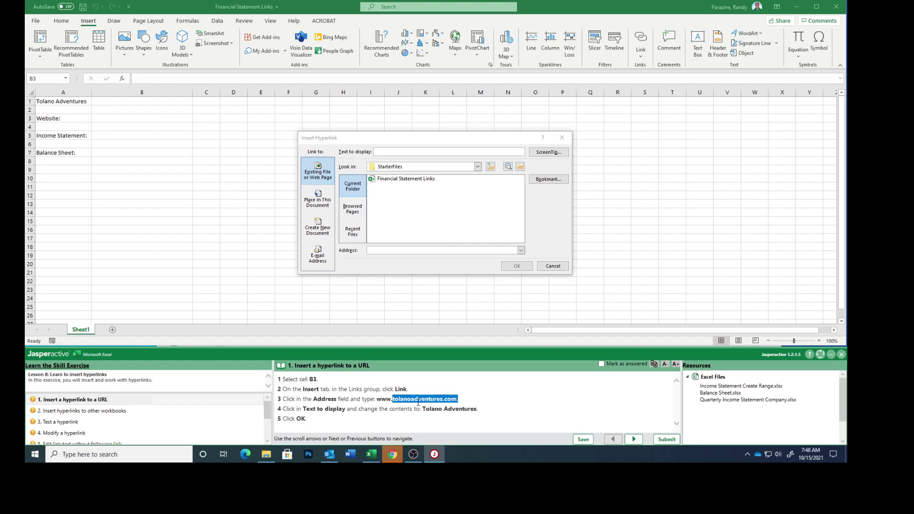
{"action": "left_click_drag", "start_coordinate": [390, 403], "coordinate": [384, 403]}
{"action": "key", "text": "ctrl+c"}
{"action": "left_click", "coordinate": [374, 250]}
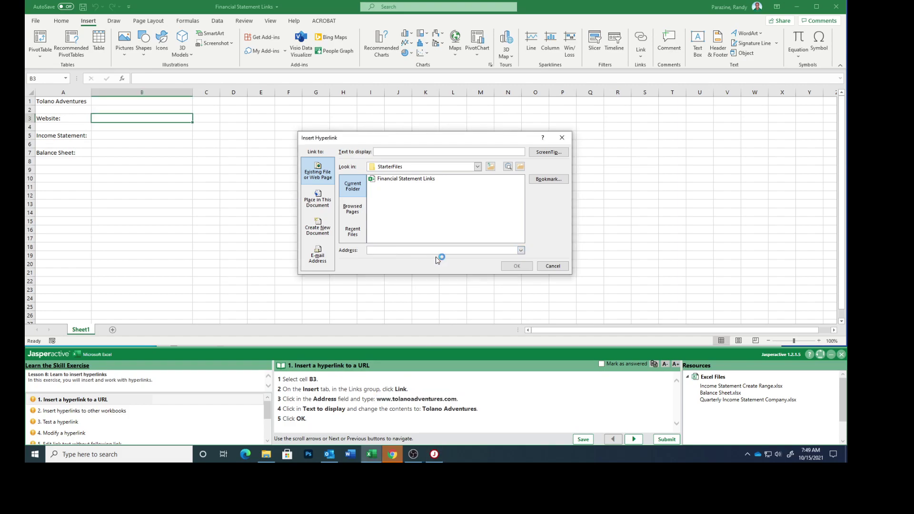
{"action": "key", "text": "ctrl+v"}
{"action": "key", "text": "BackSpace"}
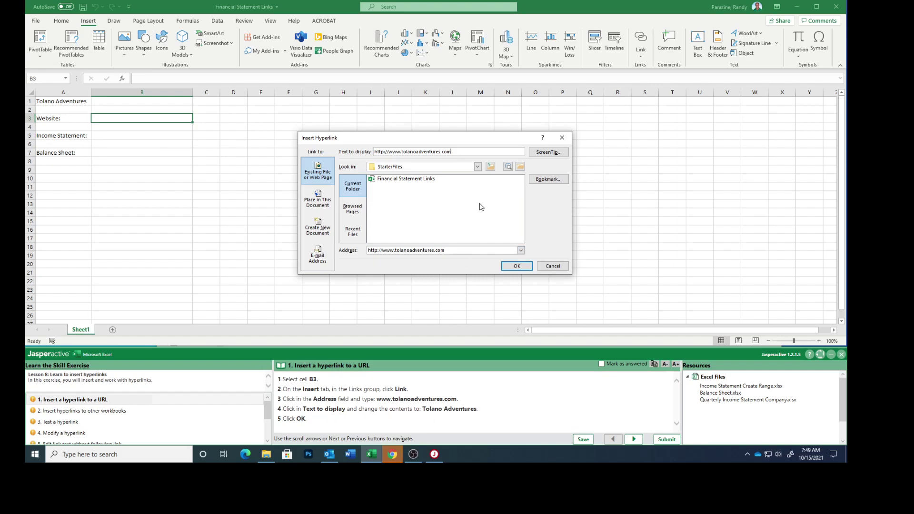
Set the B3 link's display text to Tolano Adventures, insert it, and mark task 1 as answered to advance to task 2.
{"action": "left_click_drag", "start_coordinate": [460, 150], "coordinate": [346, 148]}
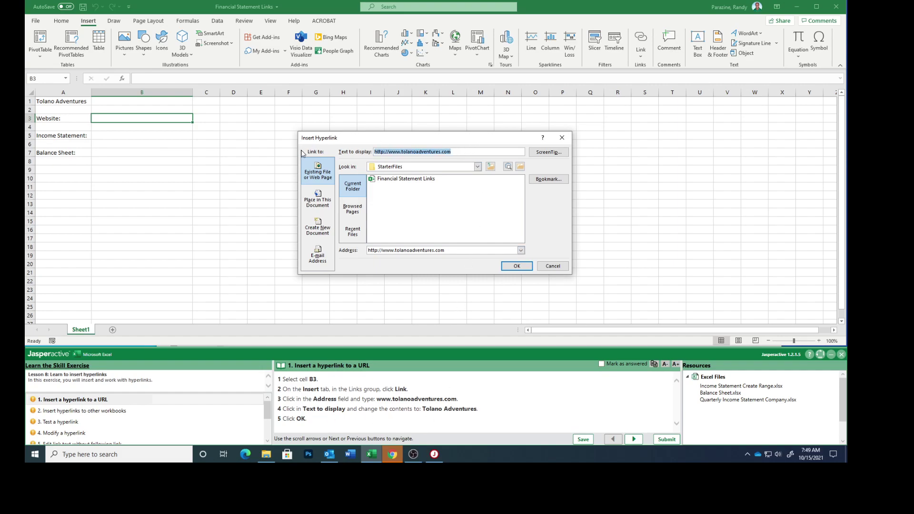
{"action": "type", "text": "Tolano Adventures"}
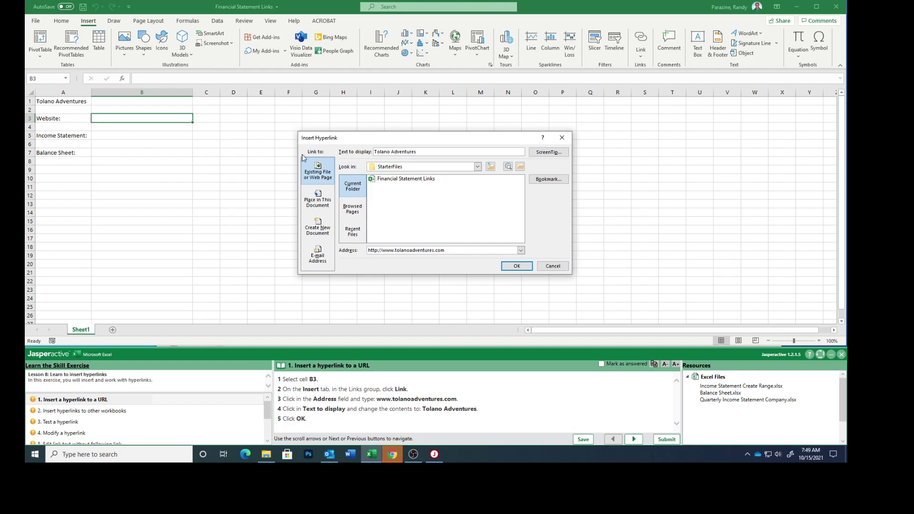
{"action": "left_click", "coordinate": [516, 268]}
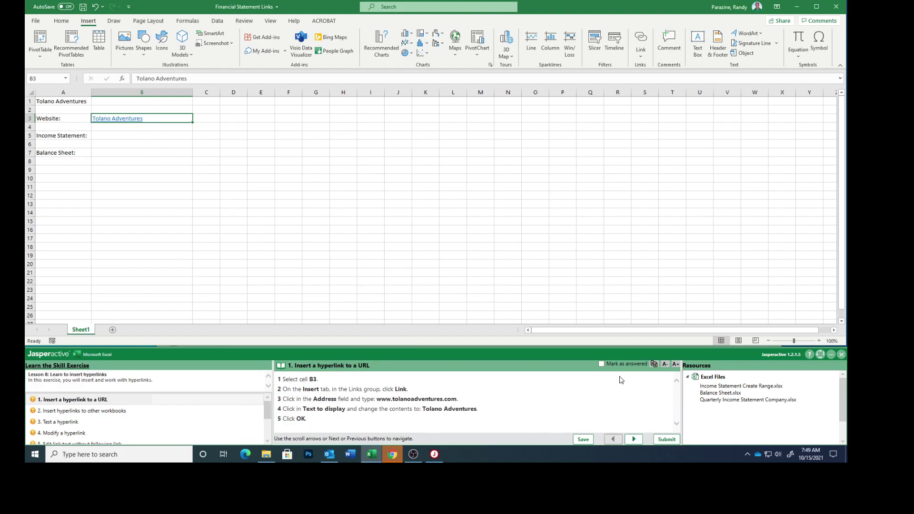
{"action": "left_click", "coordinate": [602, 364]}
{"action": "left_click", "coordinate": [633, 439]}
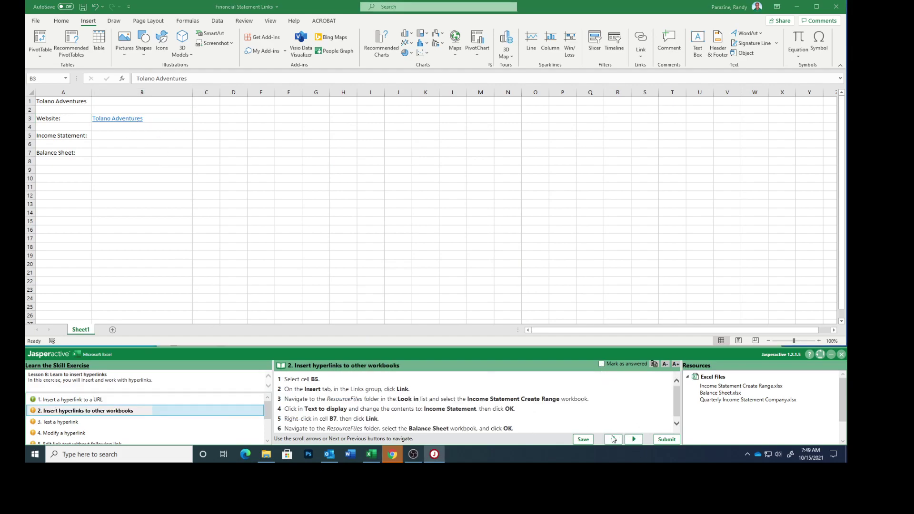
Start a hyperlink in cell B5 that targets the Income Statement Create Range workbook in the ResourceFiles folder.
{"action": "left_click", "coordinate": [106, 135]}
{"action": "left_click", "coordinate": [107, 135]}
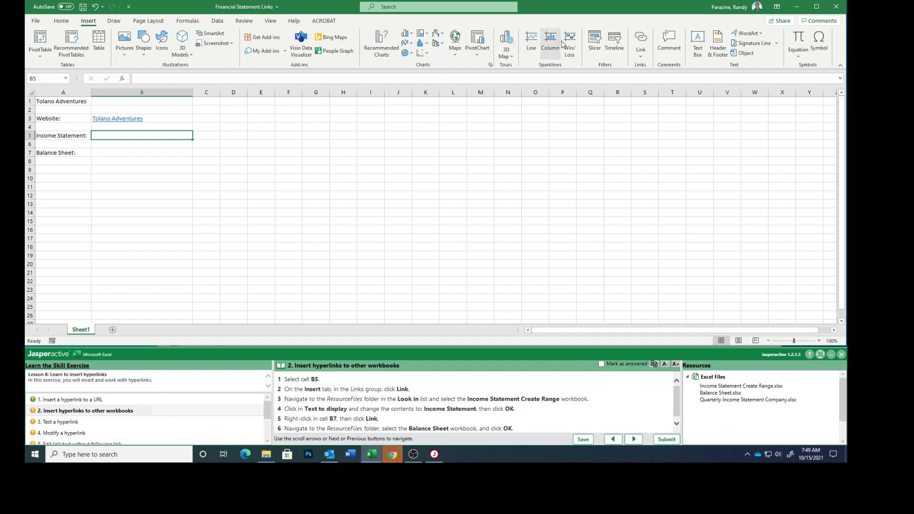
{"action": "left_click", "coordinate": [641, 41]}
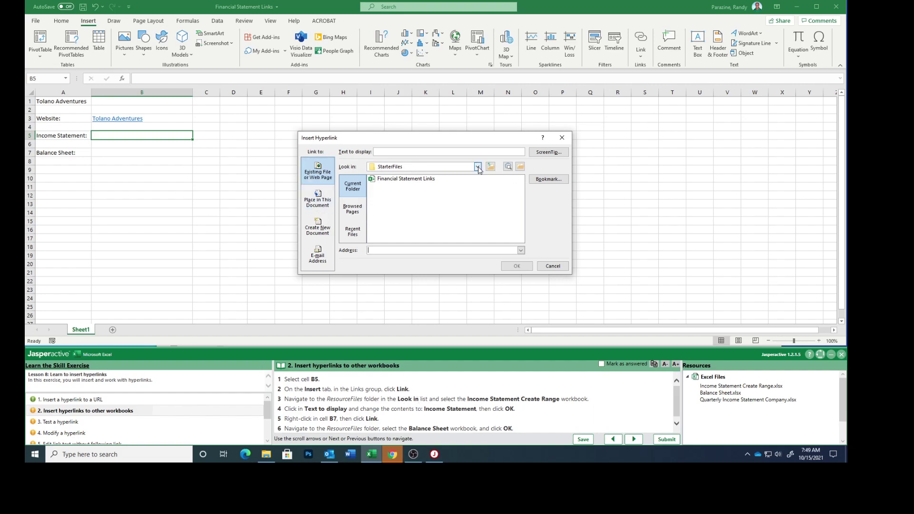
{"action": "left_click", "coordinate": [478, 167]}
{"action": "scroll", "coordinate": [431, 215], "scroll_direction": "down", "scroll_amount": 2}
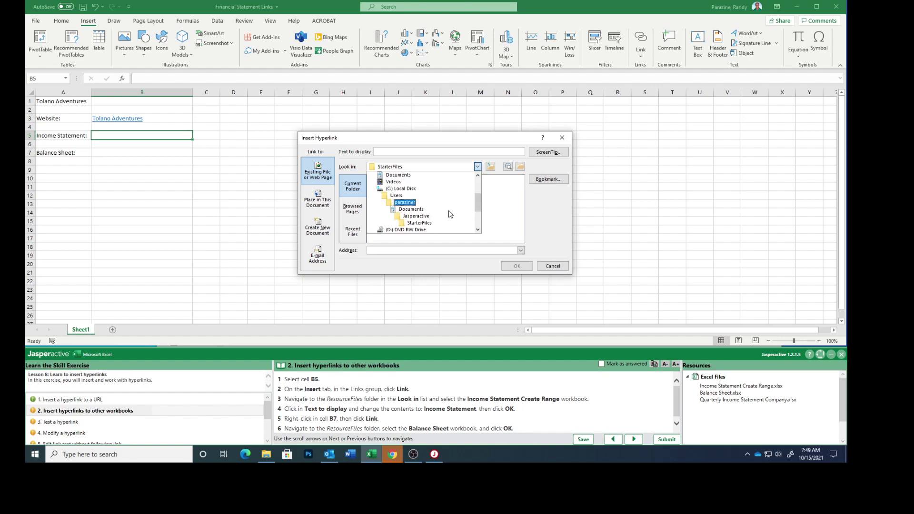
{"action": "left_click", "coordinate": [421, 210]}
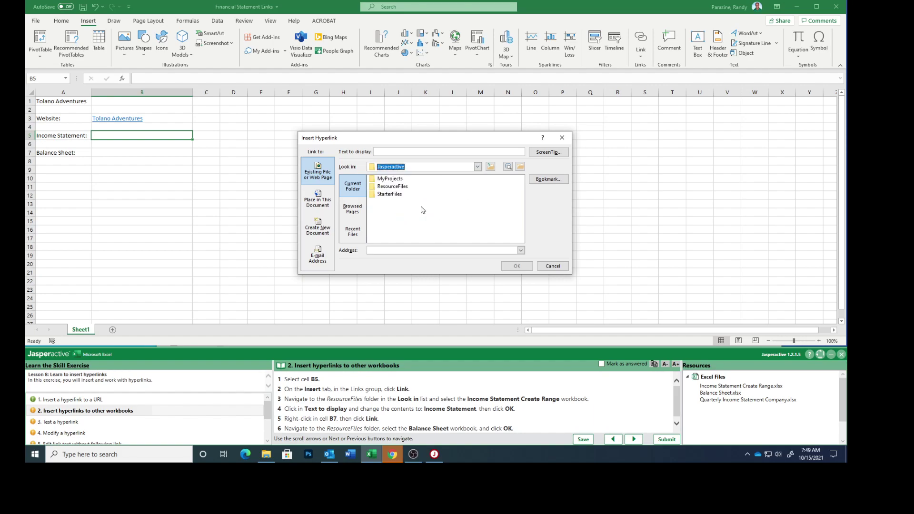
{"action": "left_click", "coordinate": [389, 188]}
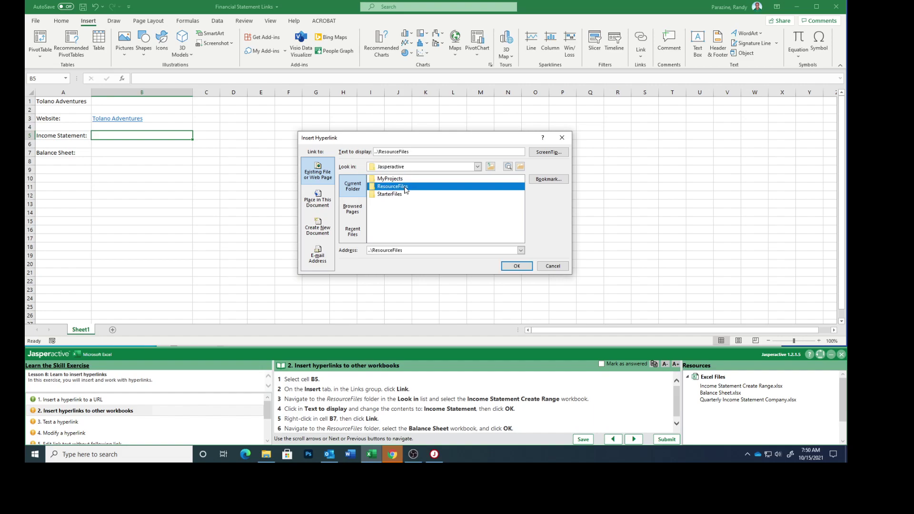
{"action": "double_click", "coordinate": [401, 188]}
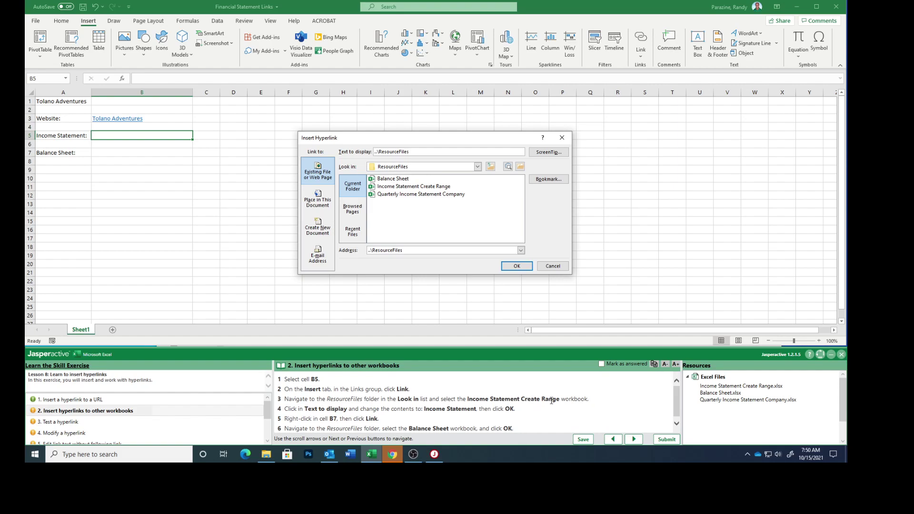
{"action": "left_click", "coordinate": [415, 186]}
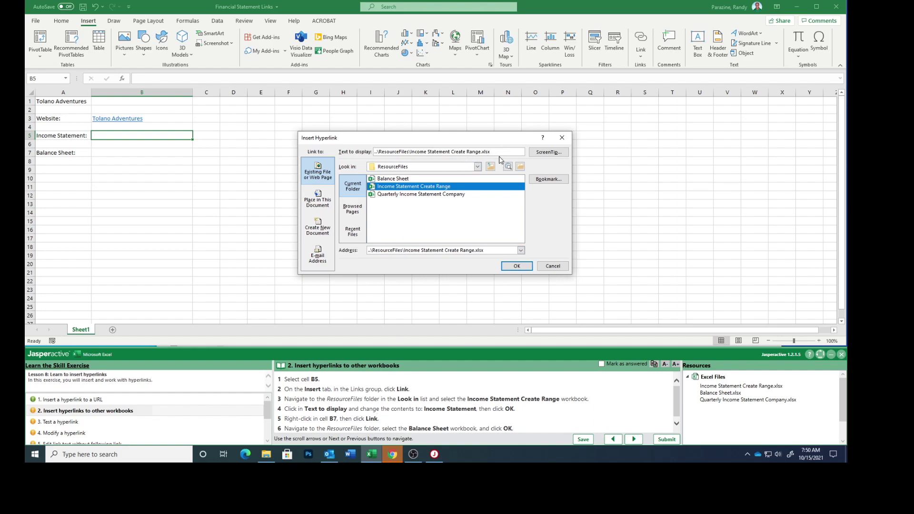
Set the B5 link's display text to Income Statement and insert the hyperlink.
{"action": "left_click_drag", "start_coordinate": [491, 152], "coordinate": [342, 152]}
{"action": "type", "text": "INcome Statement"}
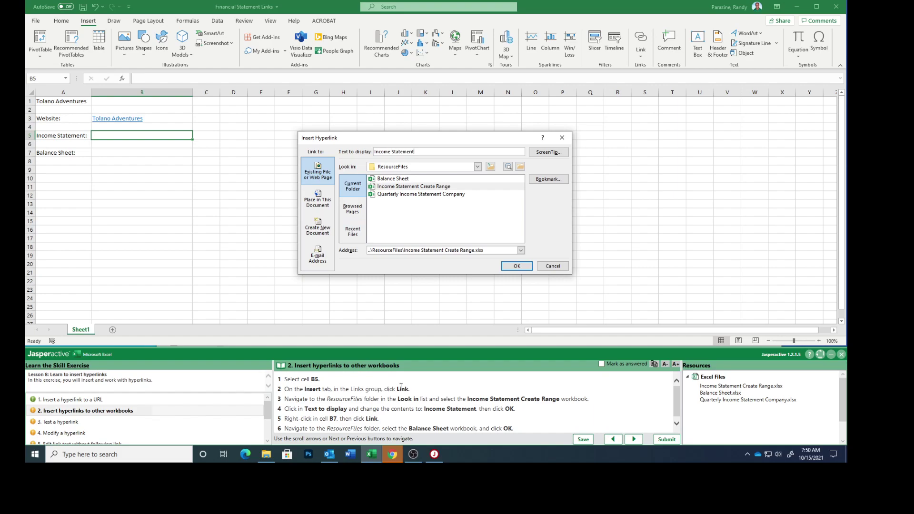
{"action": "left_click", "coordinate": [511, 266]}
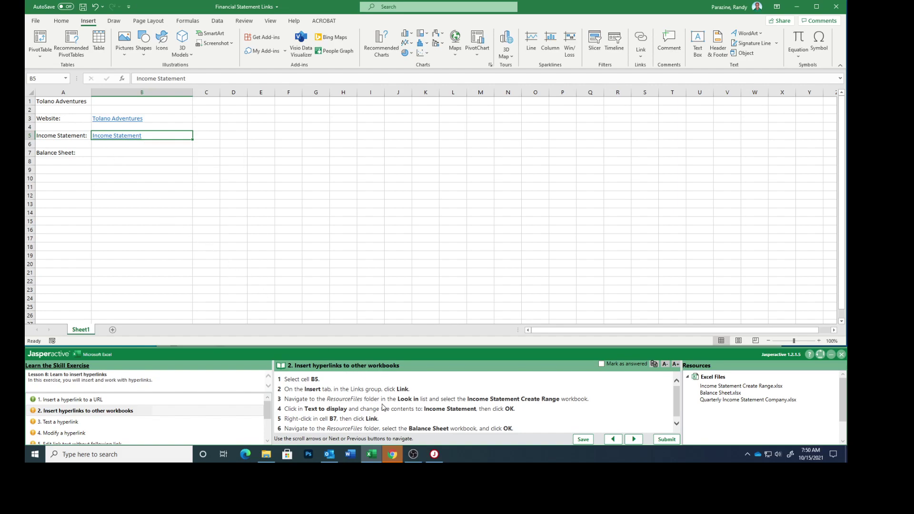
Link cell B7 to the Balance Sheet workbook in the ResourceFiles folder, and mark task 2 as answered to advance to task 3.
{"action": "scroll", "coordinate": [405, 411], "scroll_direction": "down", "scroll_amount": 1}
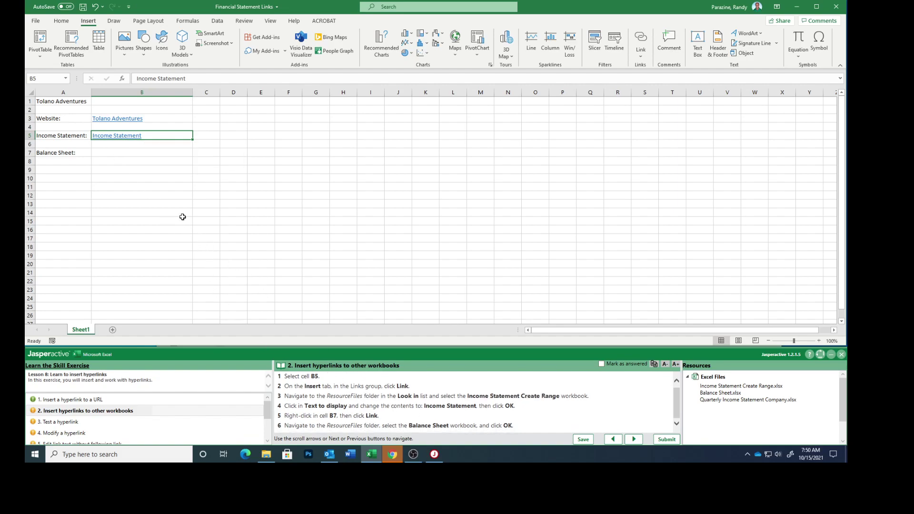
{"action": "left_click", "coordinate": [118, 153]}
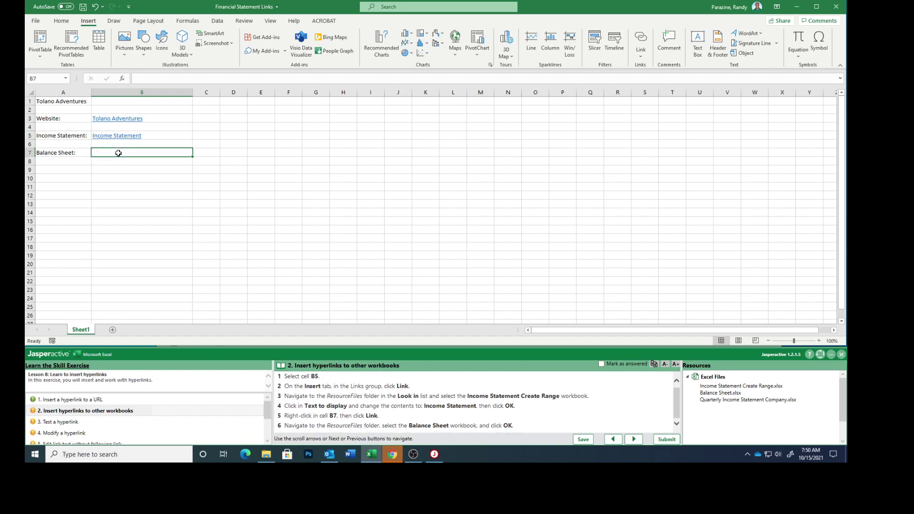
{"action": "right_click", "coordinate": [118, 154]}
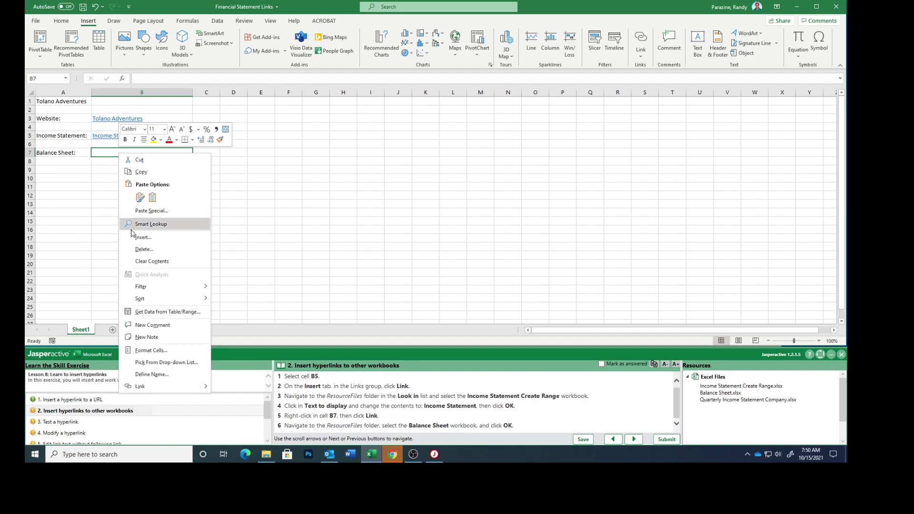
{"action": "left_click", "coordinate": [141, 387]}
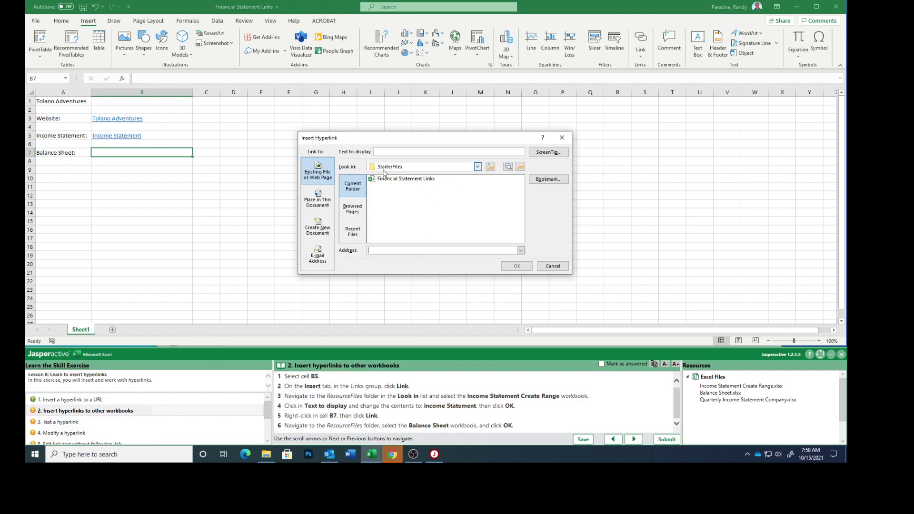
{"action": "left_click", "coordinate": [478, 166]}
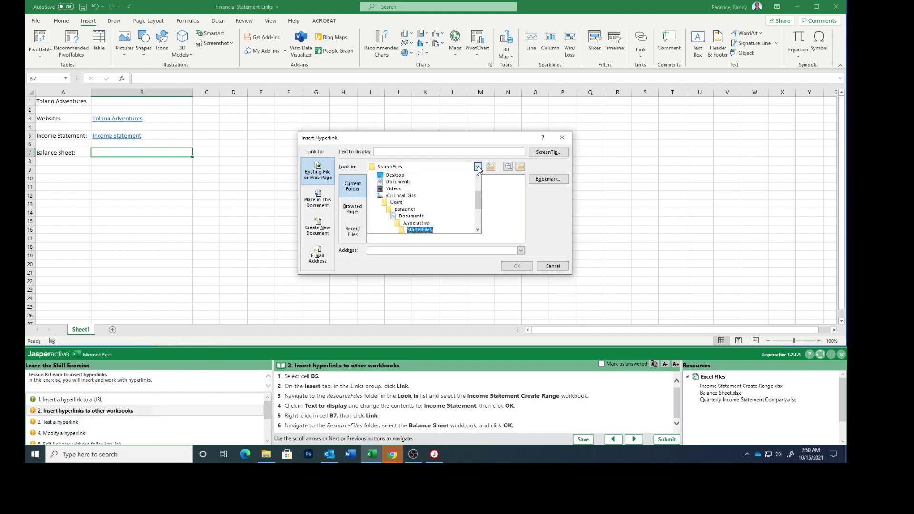
{"action": "left_click", "coordinate": [417, 223]}
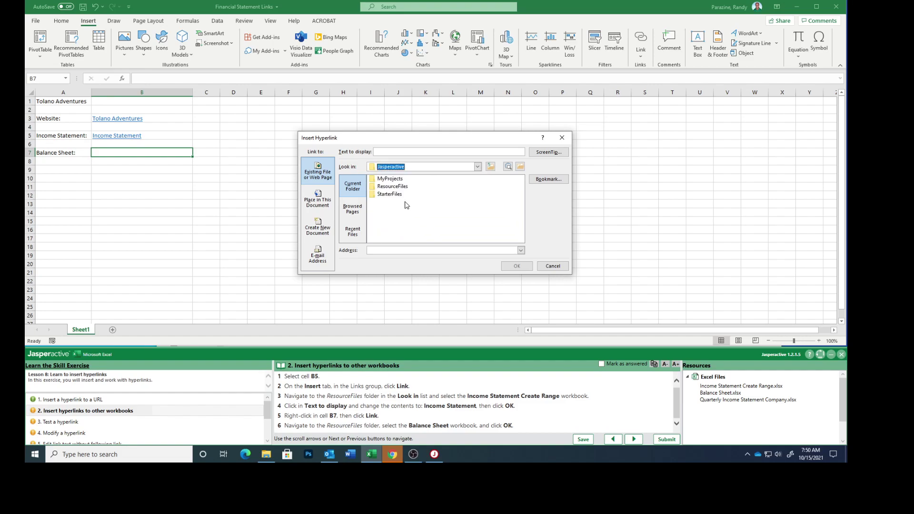
{"action": "double_click", "coordinate": [397, 187]}
{"action": "left_click", "coordinate": [391, 180]}
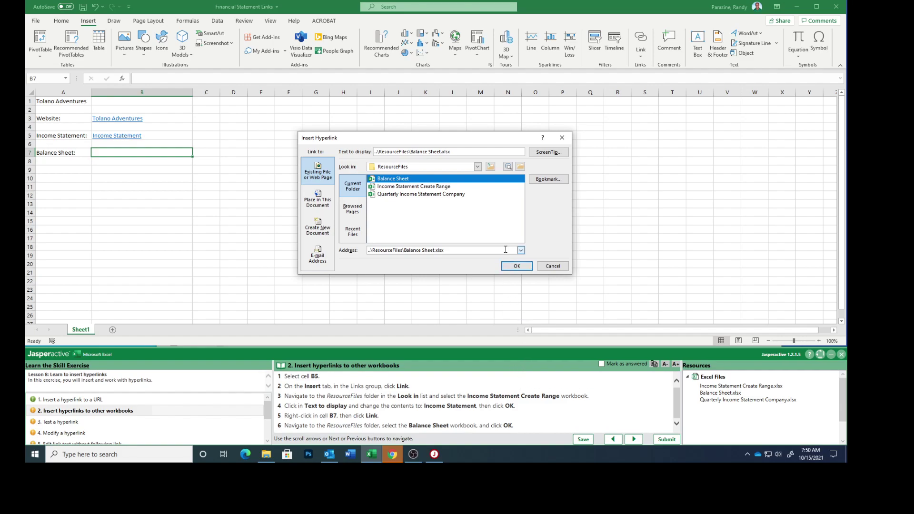
{"action": "left_click", "coordinate": [506, 265]}
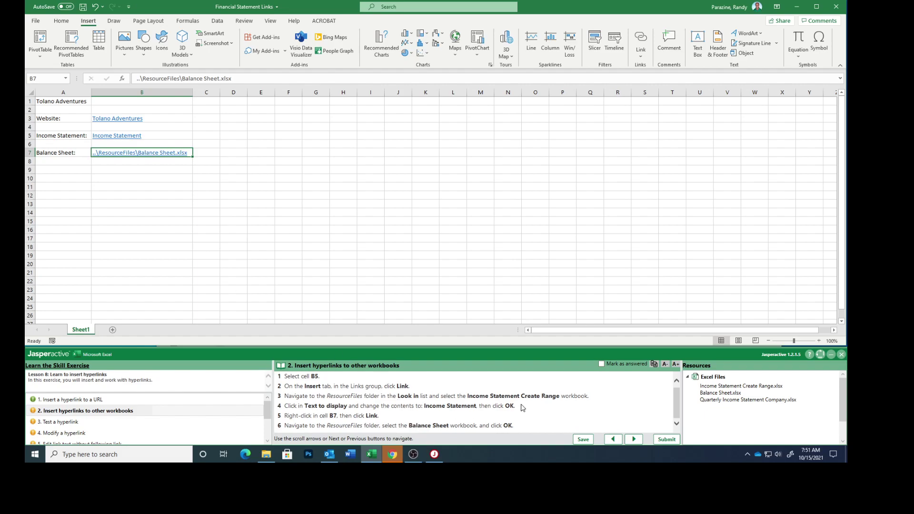
{"action": "left_click", "coordinate": [602, 364]}
{"action": "left_click", "coordinate": [631, 439]}
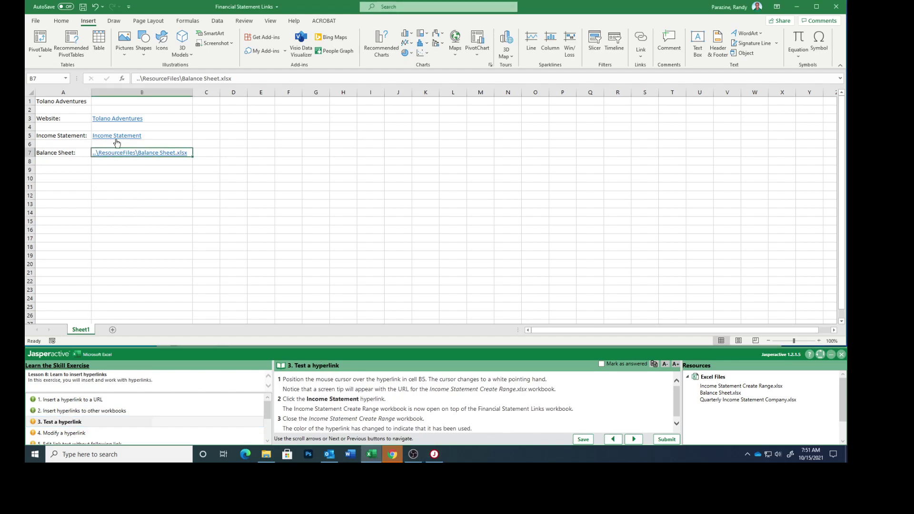
View the screen tip of the Tolano Adventures link in B3 and follow the Income Statement link in B5.
{"action": "left_click", "coordinate": [187, 120]}
{"action": "left_click", "coordinate": [262, 143]}
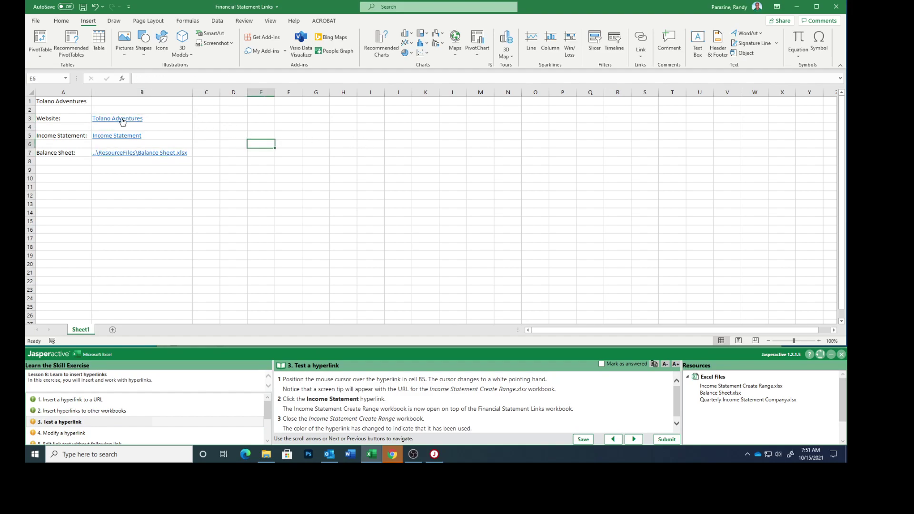
{"action": "mouse_move", "coordinate": [122, 122]}
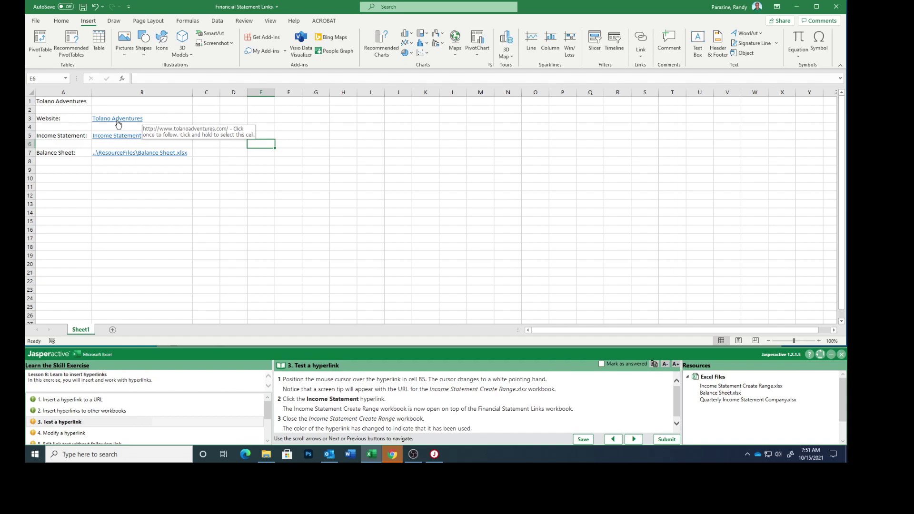
{"action": "left_click", "coordinate": [119, 138]}
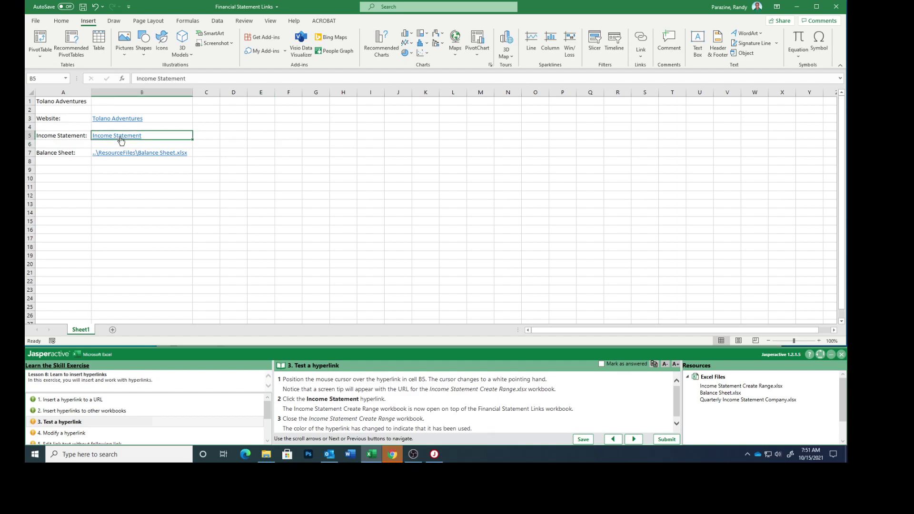
{"action": "left_click", "coordinate": [121, 138]}
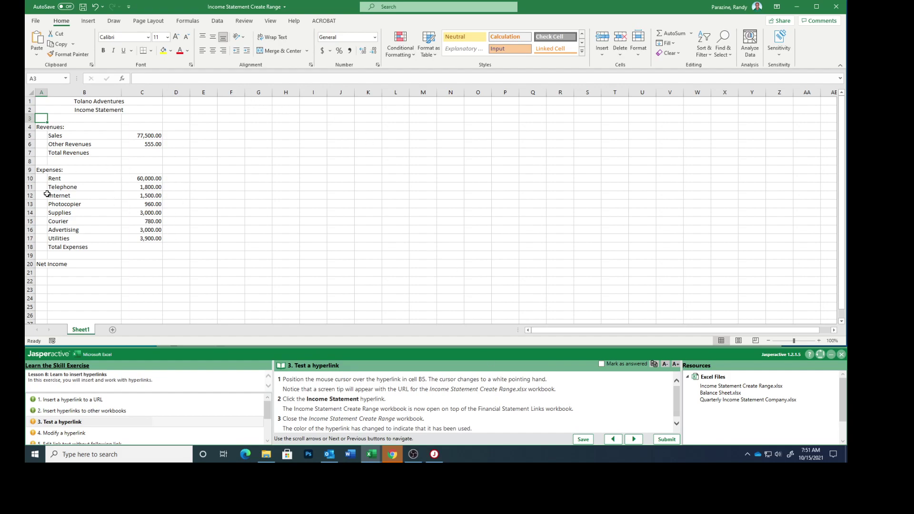
Close the Income Statement Create Range workbook and mark task 3 as answered to advance to task 4.
{"action": "scroll", "coordinate": [496, 409], "scroll_direction": "down", "scroll_amount": 1}
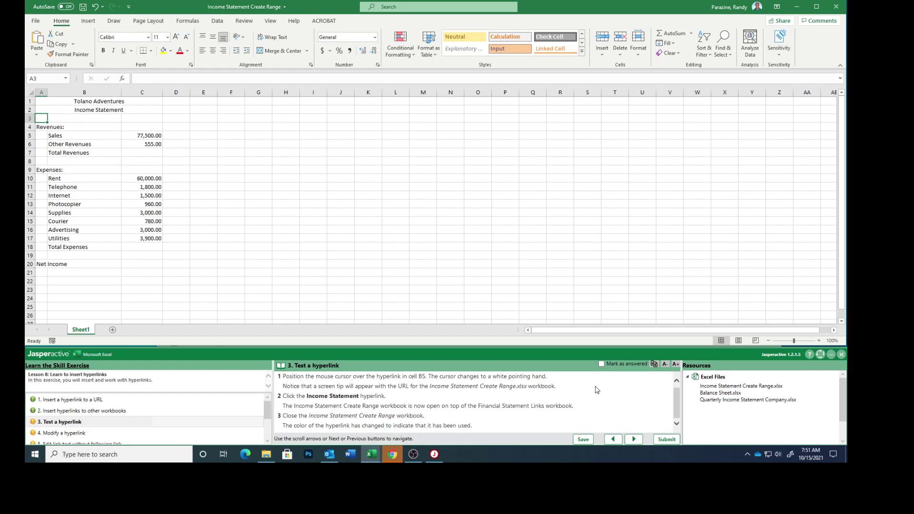
{"action": "left_click", "coordinate": [836, 8]}
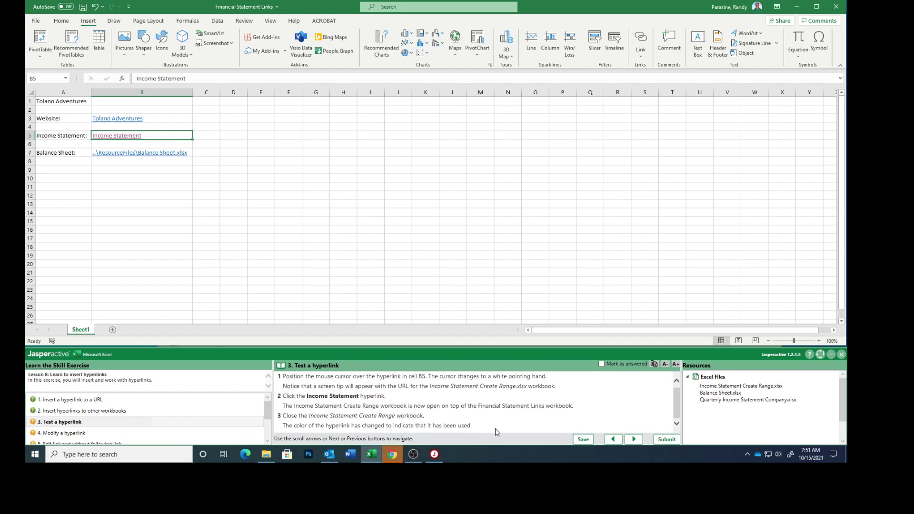
{"action": "left_click", "coordinate": [601, 365]}
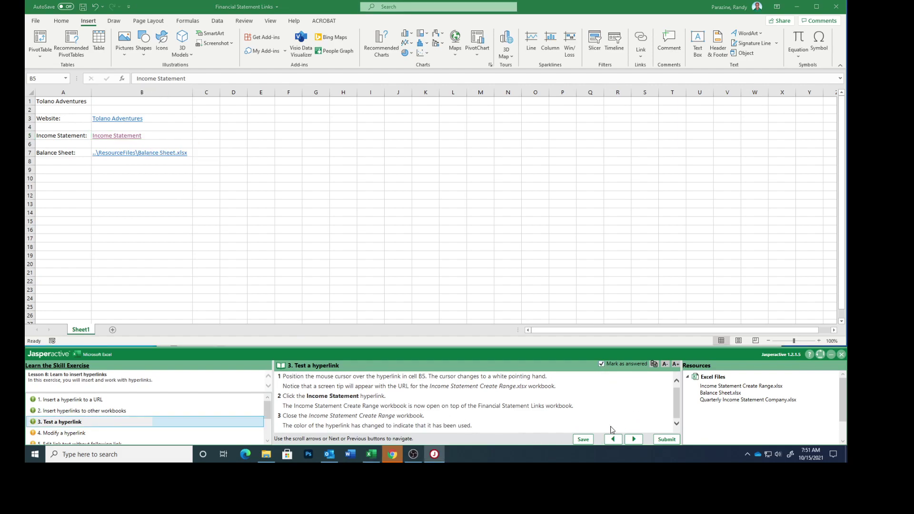
{"action": "left_click", "coordinate": [634, 439]}
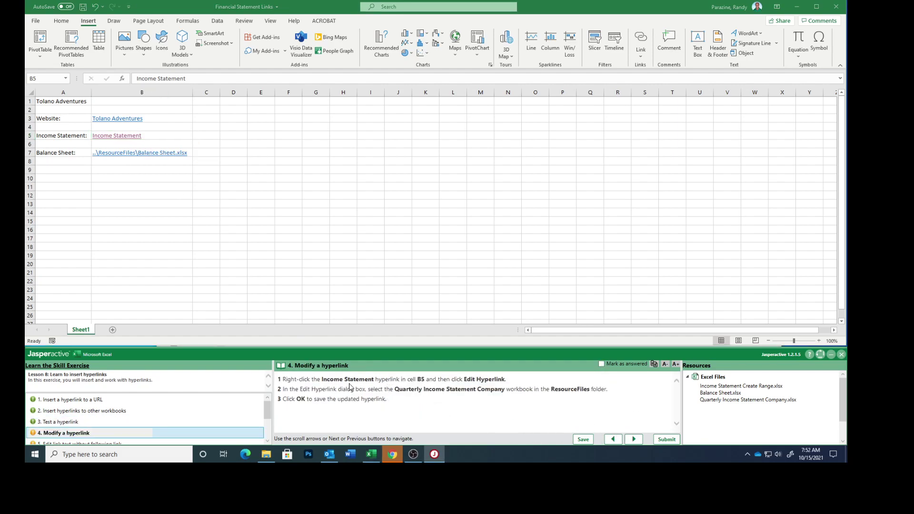
Change the B5 link's target to the Quarterly Income Statement Company workbook in ResourceFiles, and mark task 4 as answered to advance to task 5.
{"action": "right_click", "coordinate": [113, 138]}
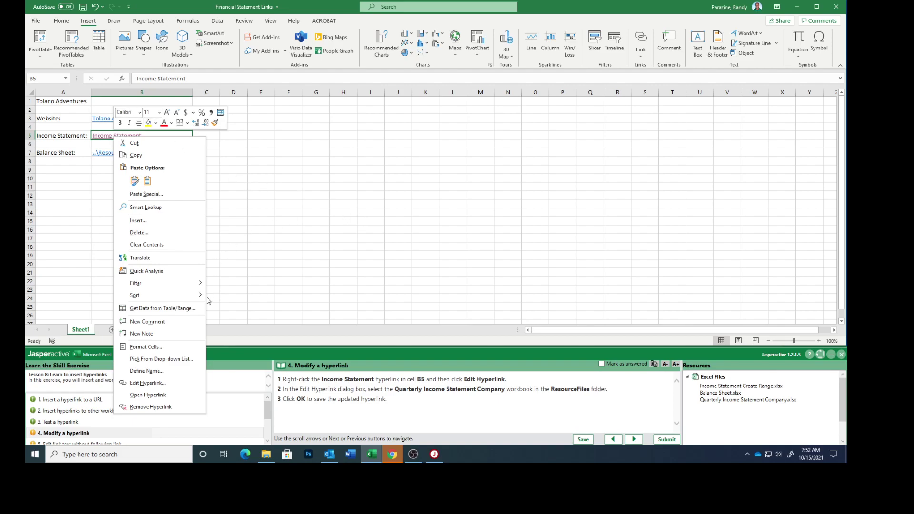
{"action": "left_click", "coordinate": [167, 384]}
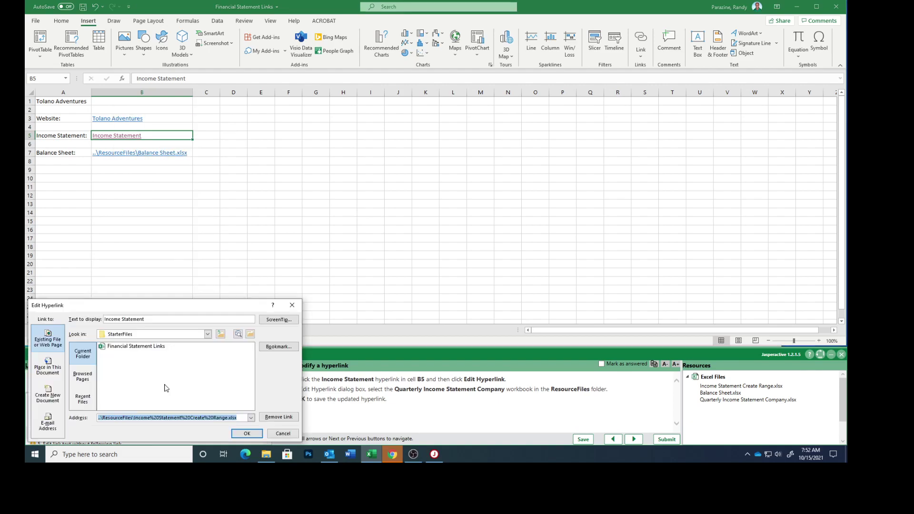
{"action": "left_click_drag", "start_coordinate": [180, 305], "coordinate": [490, 168]}
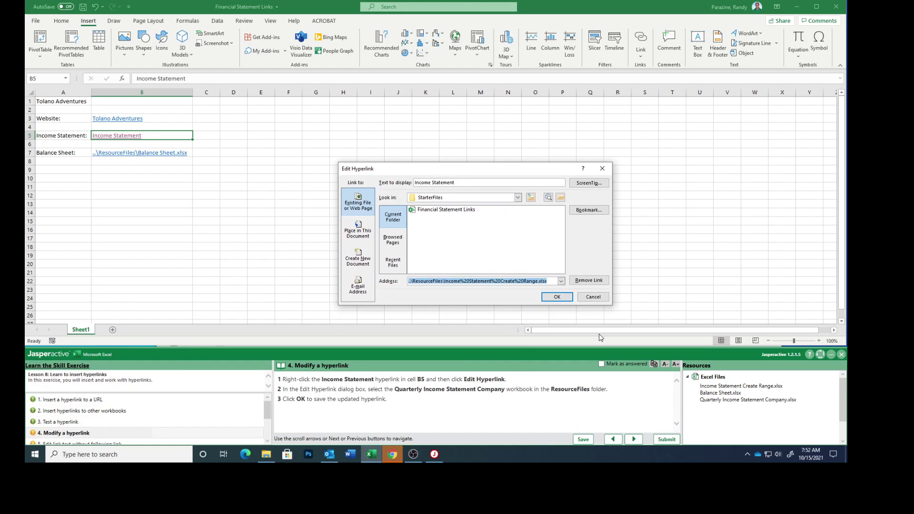
{"action": "left_click", "coordinate": [518, 197]}
{"action": "left_click", "coordinate": [466, 253]}
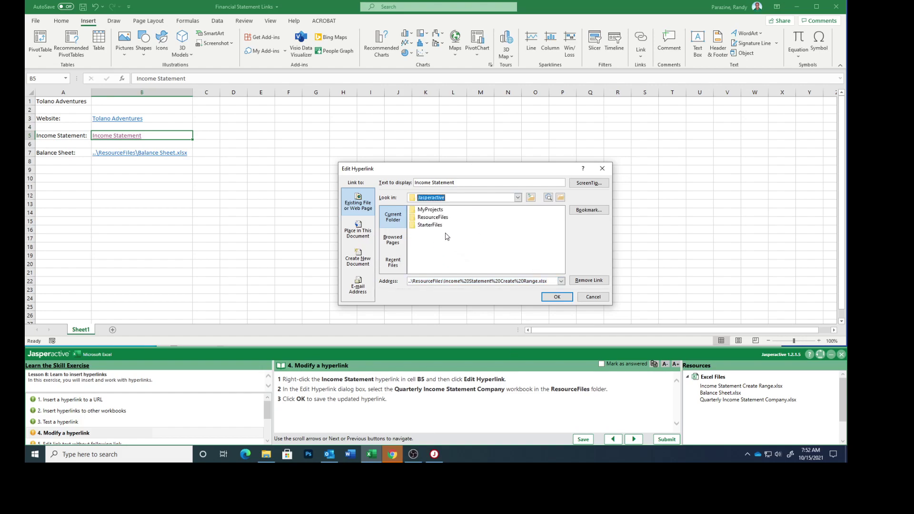
{"action": "left_click", "coordinate": [435, 217]}
{"action": "double_click", "coordinate": [435, 217]}
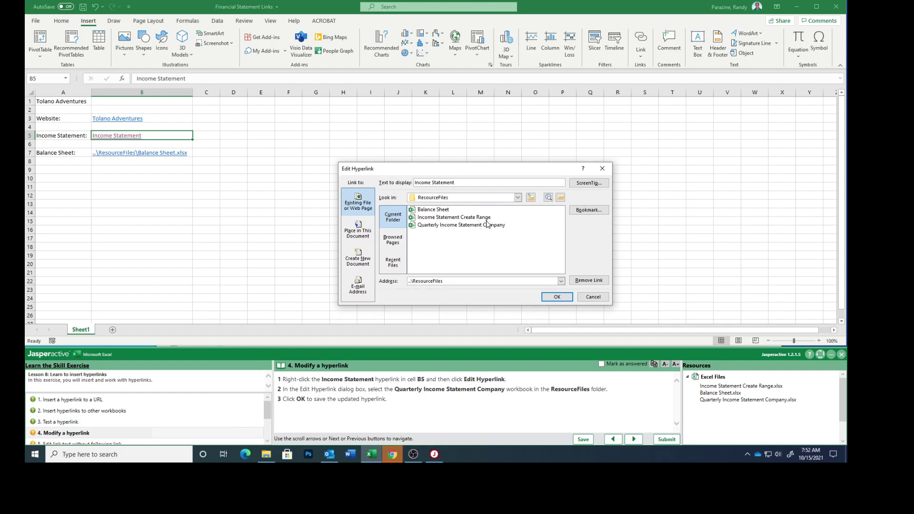
{"action": "left_click", "coordinate": [446, 224]}
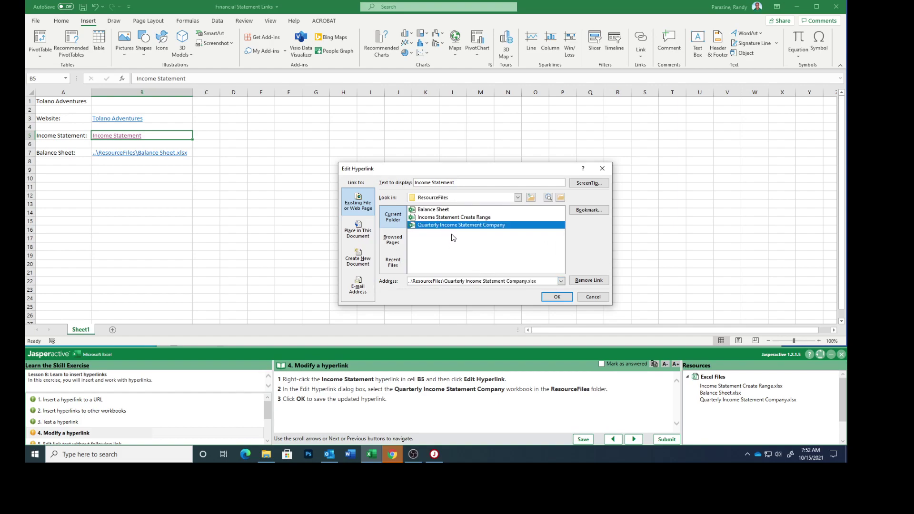
{"action": "left_click", "coordinate": [552, 298]}
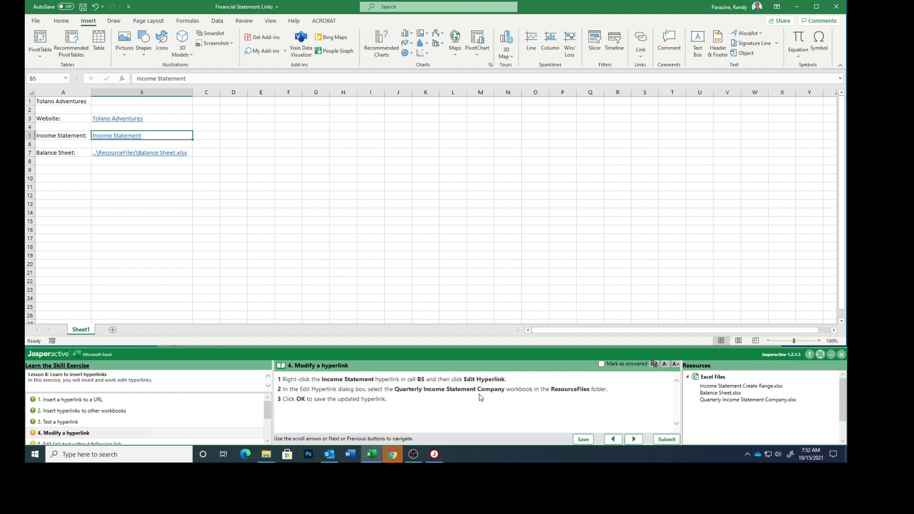
{"action": "left_click", "coordinate": [601, 364]}
{"action": "left_click", "coordinate": [634, 439]}
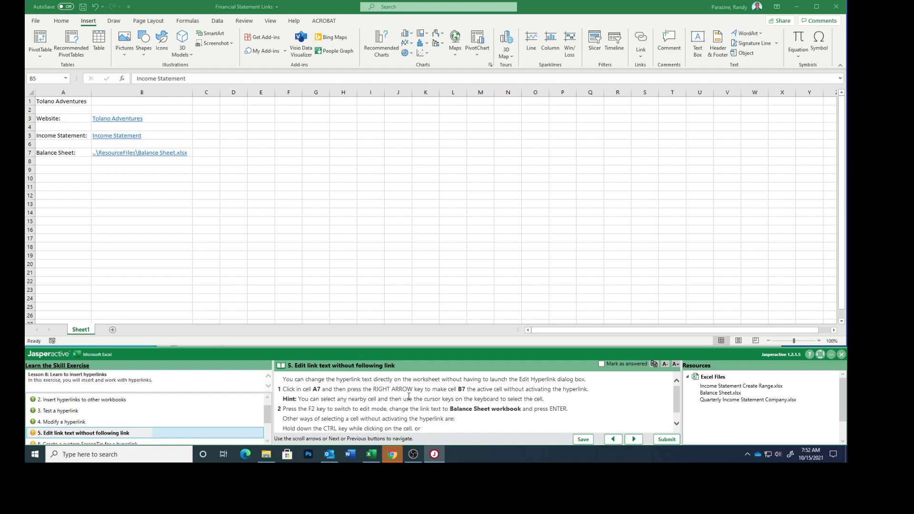
{"action": "scroll", "coordinate": [386, 398], "scroll_direction": "down", "scroll_amount": 1}
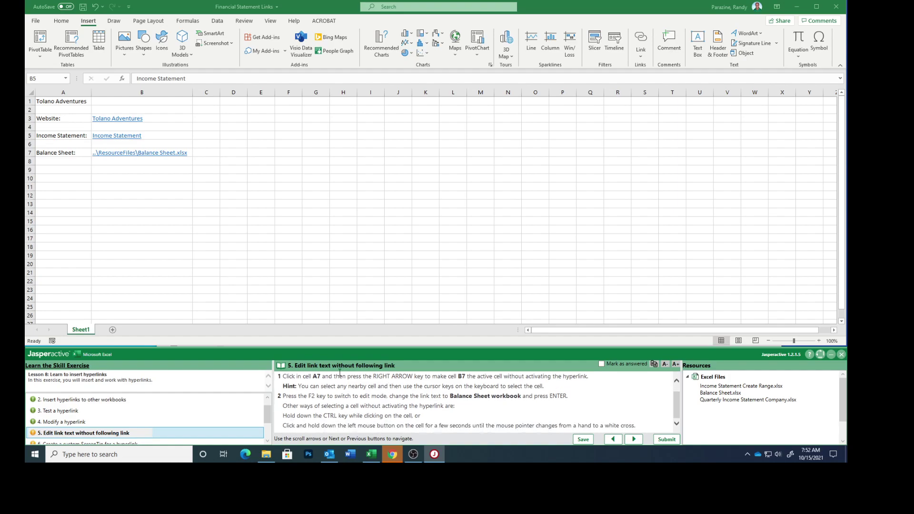
{"action": "left_click", "coordinate": [48, 154]}
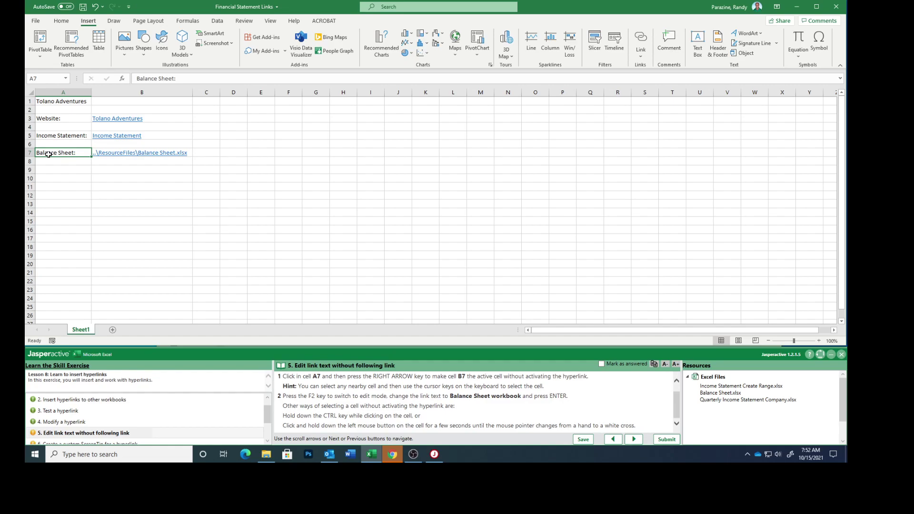
{"action": "key", "text": "Right"}
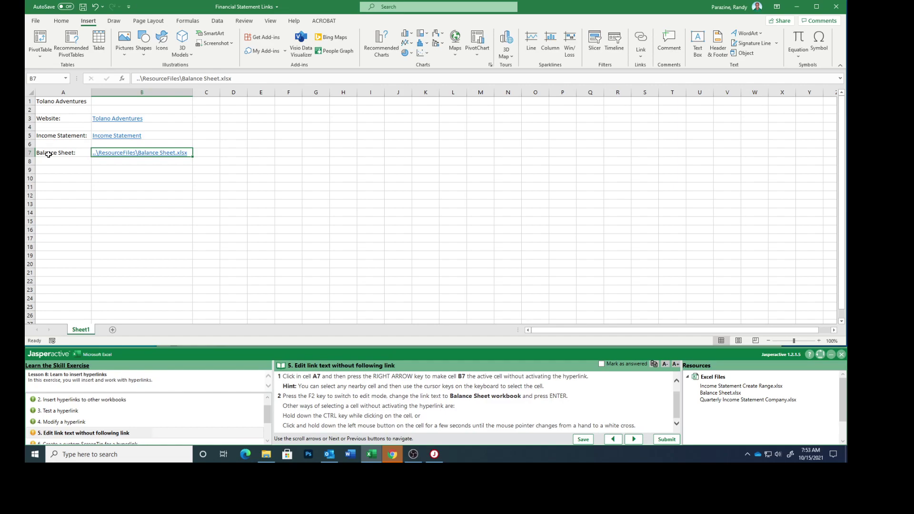
{"action": "key", "text": "F2"}
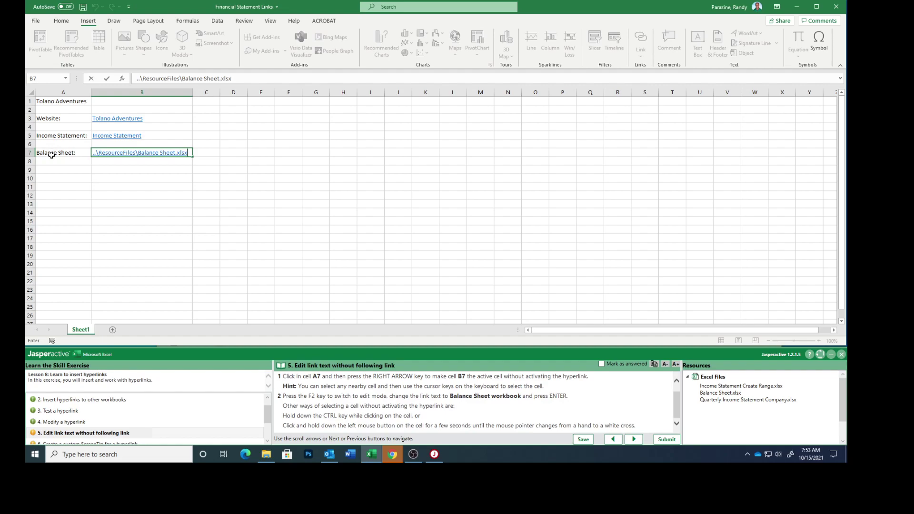
Change the link text in B7 to Balance Sheet workbook directly in the cell, without following the hyperlink.
{"action": "left_click", "coordinate": [51, 155]}
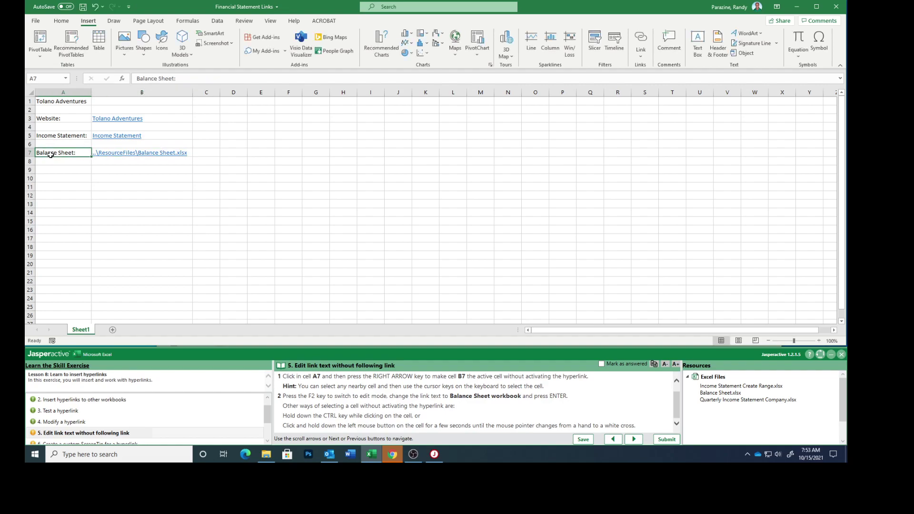
{"action": "key", "text": "Right"}
{"action": "key", "text": "F2"}
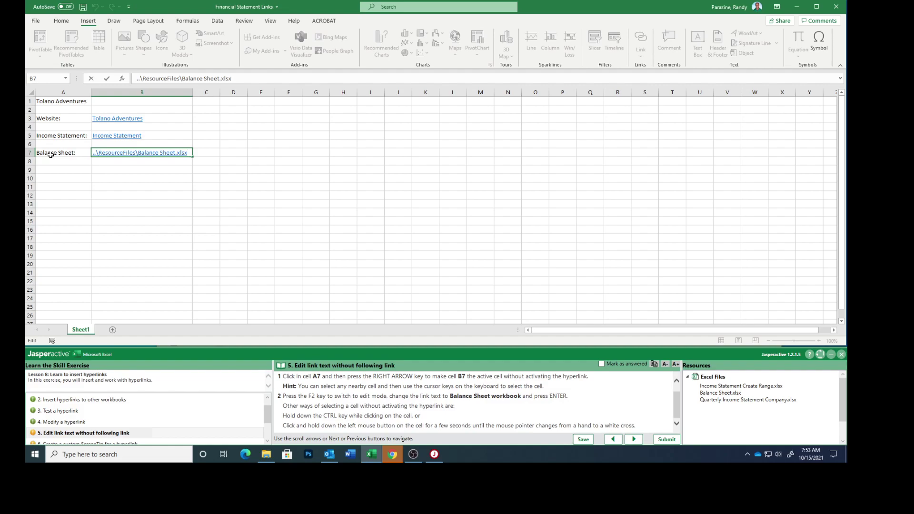
{"action": "key", "text": "BackSpace"}
{"action": "key", "text": "BackSpace"}
{"action": "key", "text": "BackSpace"}
{"action": "key", "text": "BackSpace"}
{"action": "key", "text": "BackSpace"}
{"action": "key", "text": "BackSpace"}
{"action": "key", "text": "BackSpace"}
{"action": "key", "text": "BackSpace"}
{"action": "key", "text": "BackSpace"}
{"action": "key", "text": "BackSpace"}
{"action": "key", "text": "BackSpace"}
{"action": "key", "text": "BackSpace"}
{"action": "key", "text": "BackSpace"}
{"action": "key", "text": "BackSpace"}
{"action": "key", "text": "BackSpace"}
{"action": "key", "text": "BackSpace"}
{"action": "key", "text": "BackSpace"}
{"action": "key", "text": "BackSpace"}
{"action": "key", "text": "BackSpace"}
{"action": "key", "text": "BackSpace"}
{"action": "type", "text": "B"}
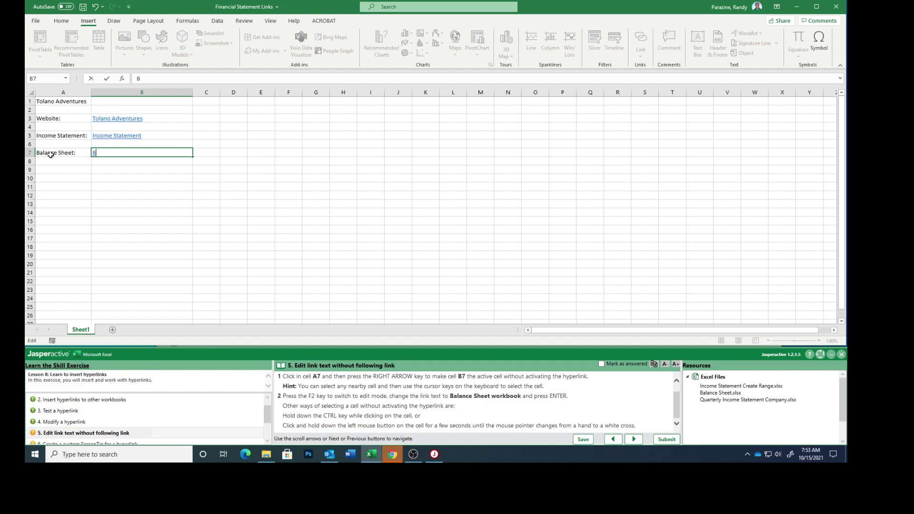
{"action": "type", "text": "alance Sheet workbook"}
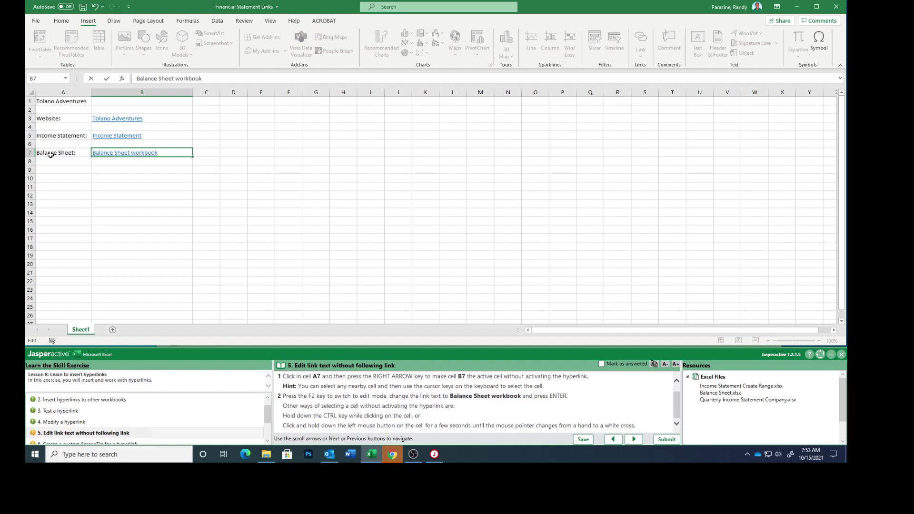
{"action": "key", "text": "Return"}
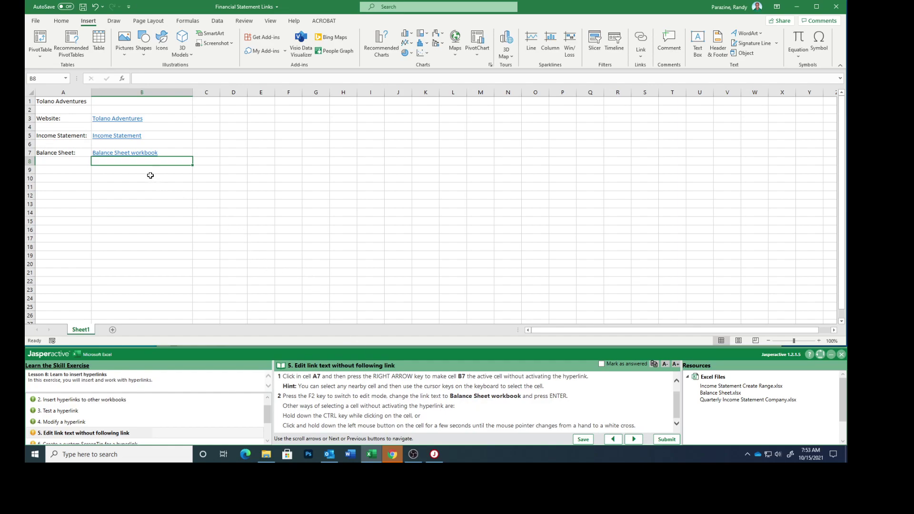
Select cell B7 without following its link, and mark task 5 as answered to advance to task 6.
{"action": "left_click", "coordinate": [137, 153]}
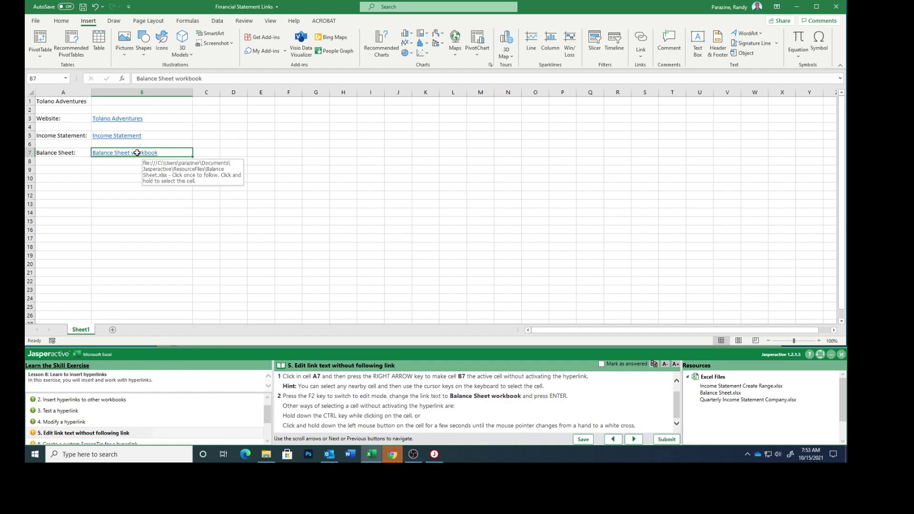
{"action": "left_click", "coordinate": [141, 195]}
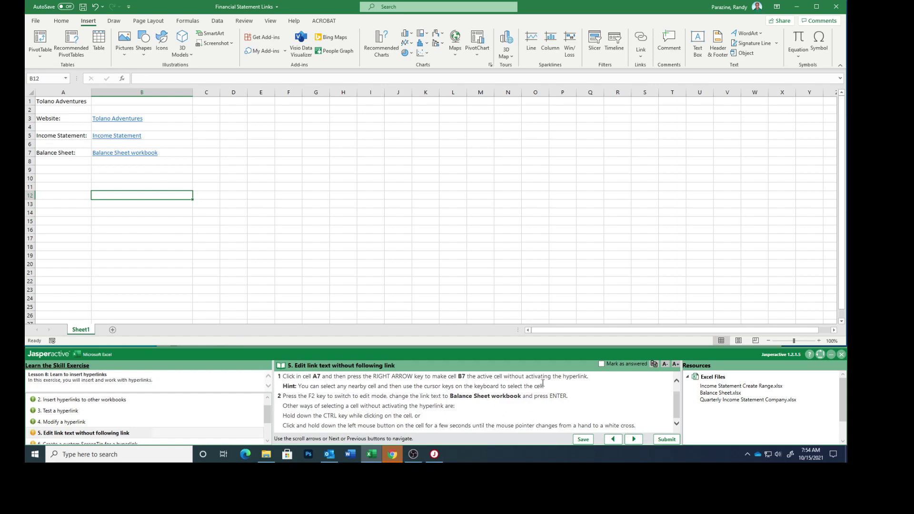
{"action": "left_click", "coordinate": [633, 439]}
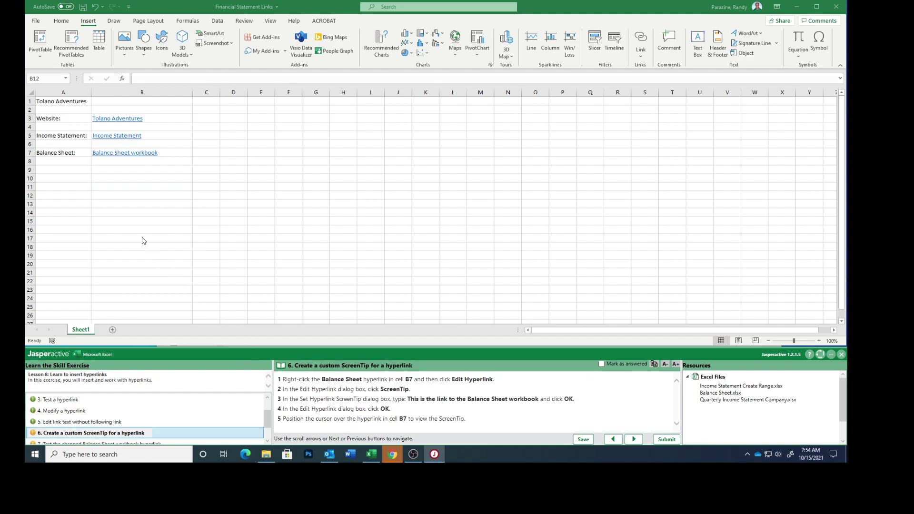
Give the B7 hyperlink the custom ScreenTip "This is the link to the Balance Sheet workbook", copied from the task instructions.
{"action": "right_click", "coordinate": [153, 154]}
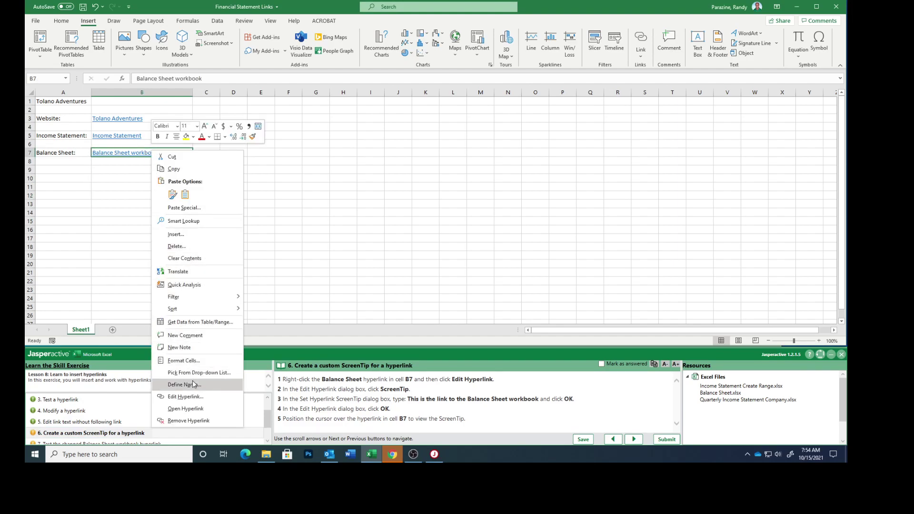
{"action": "left_click", "coordinate": [193, 401]}
{"action": "left_click_drag", "start_coordinate": [189, 309], "coordinate": [442, 168]}
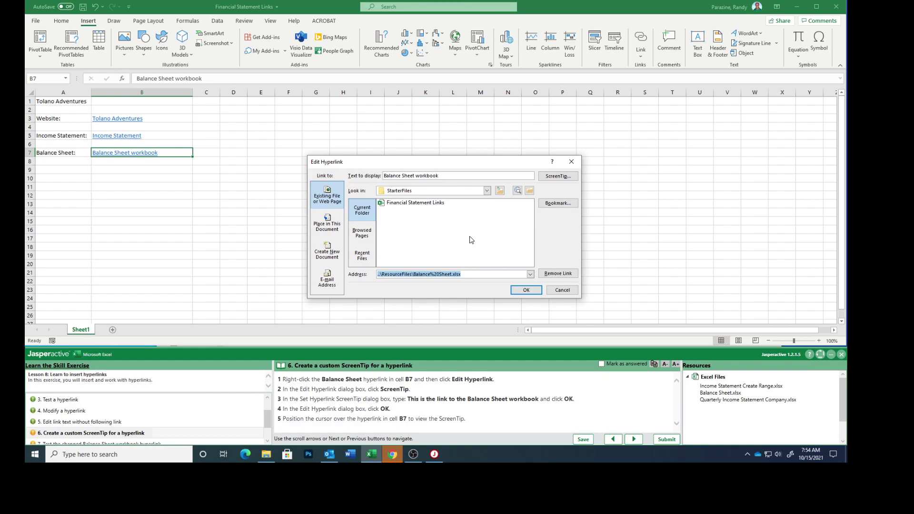
{"action": "left_click", "coordinate": [552, 178]}
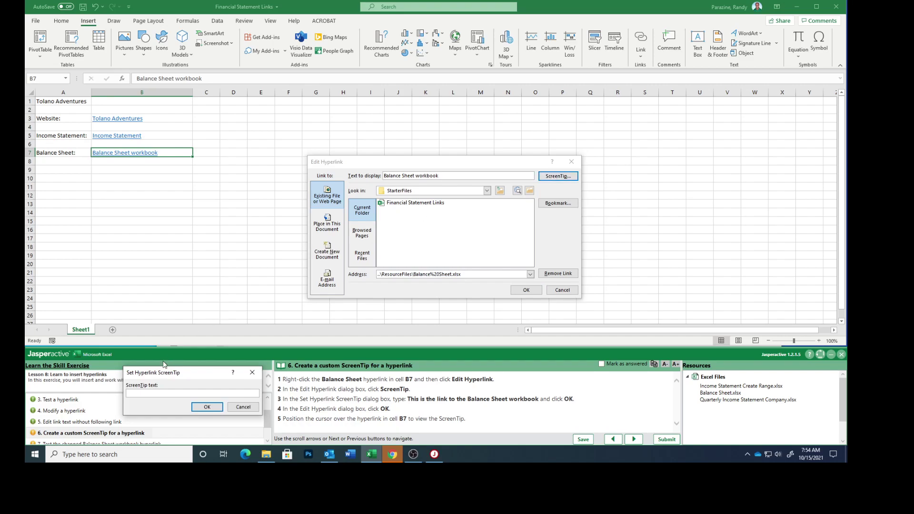
{"action": "left_click_drag", "start_coordinate": [191, 375], "coordinate": [203, 254]}
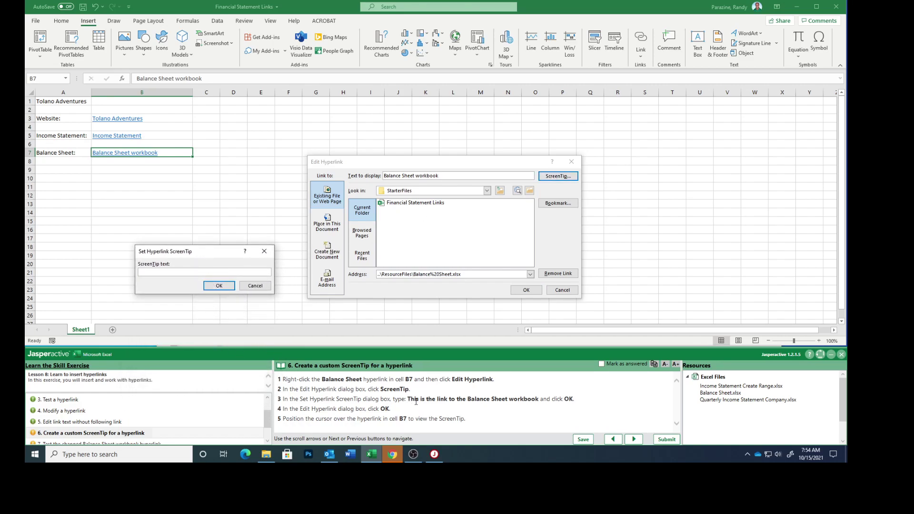
{"action": "left_click_drag", "start_coordinate": [409, 399], "coordinate": [536, 402]}
{"action": "key", "text": "ctrl+c"}
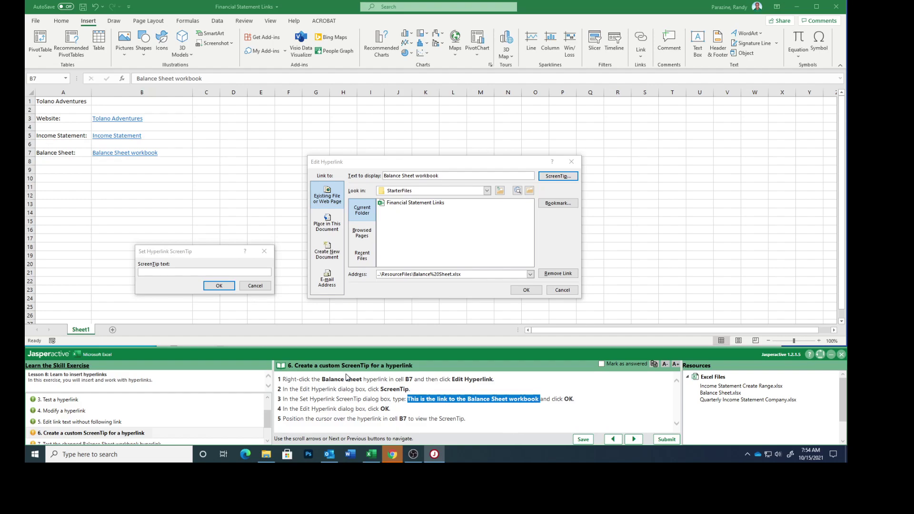
{"action": "left_click", "coordinate": [158, 273]}
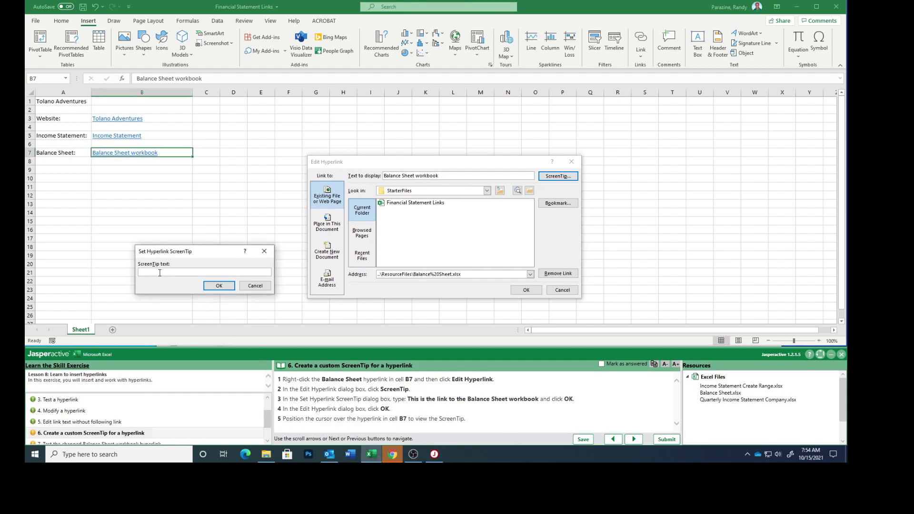
{"action": "key", "text": "ctrl+v"}
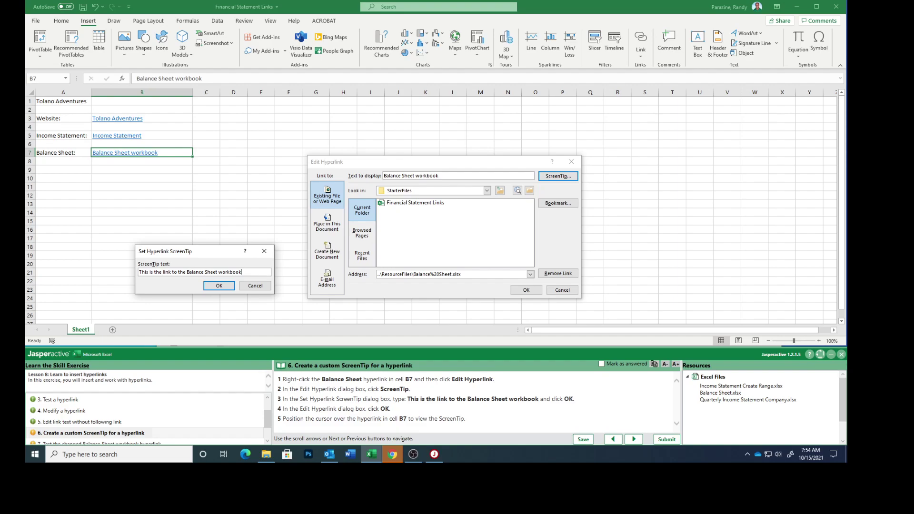
{"action": "left_click", "coordinate": [217, 287]}
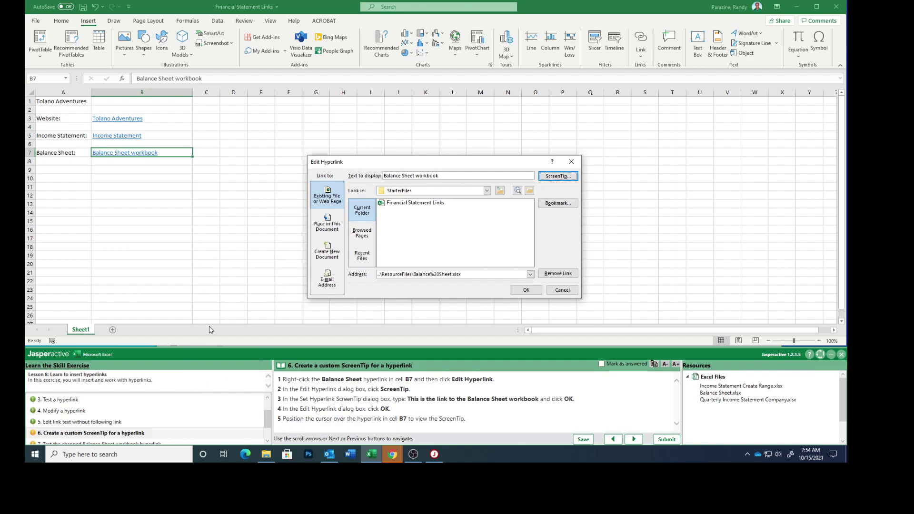
{"action": "left_click", "coordinate": [522, 291]}
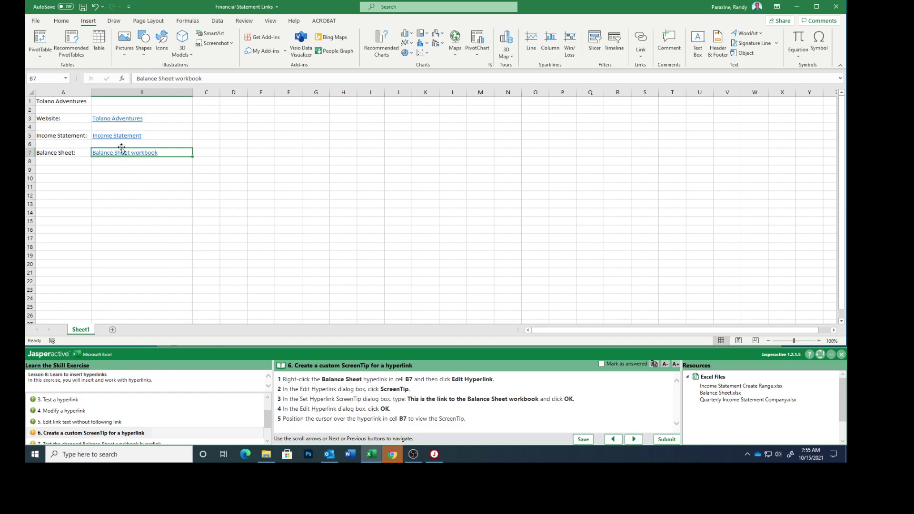
View the ScreenTip of the link in B7, and mark task 6 as answered to advance to task 7.
{"action": "mouse_move", "coordinate": [123, 154]}
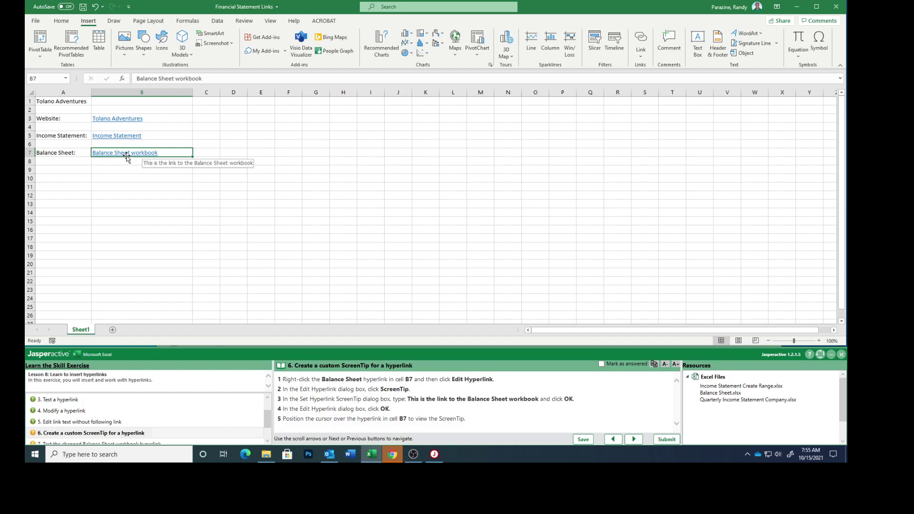
{"action": "left_click", "coordinate": [602, 364]}
{"action": "left_click", "coordinate": [634, 439]}
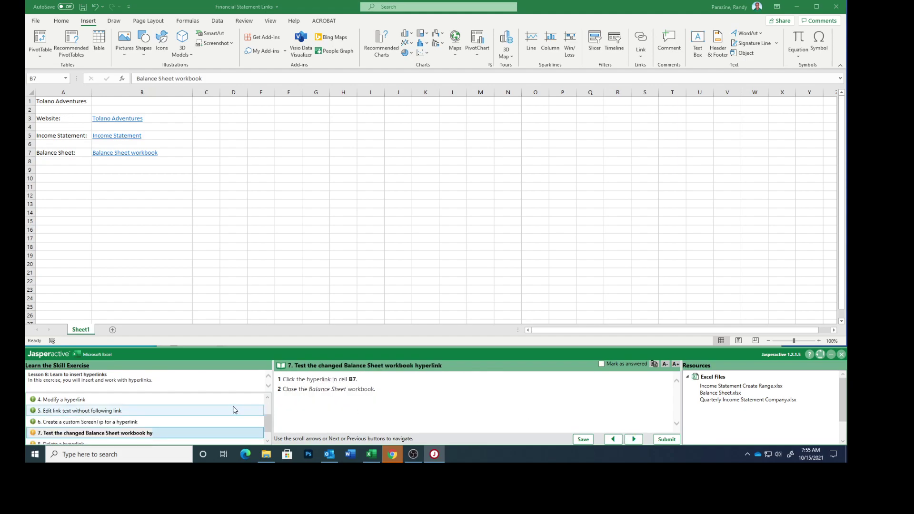
Test the changed hyperlink in B7 by following it to the Balance Sheet workbook.
{"action": "scroll", "coordinate": [112, 257], "scroll_direction": "down", "scroll_amount": 2}
{"action": "scroll", "coordinate": [113, 258], "scroll_direction": "up", "scroll_amount": 2}
{"action": "left_click", "coordinate": [111, 153]}
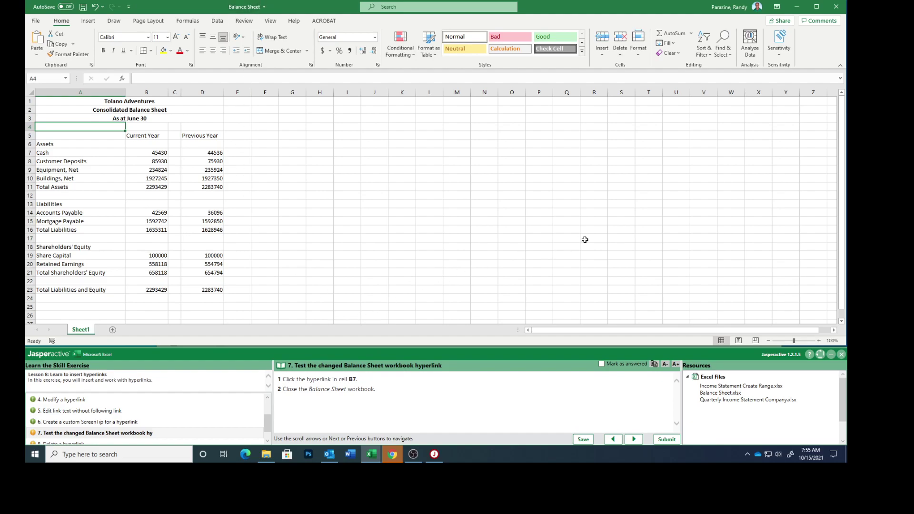
Close the Balance Sheet workbook and mark task 7 as answered to advance to task 8.
{"action": "left_click", "coordinate": [836, 6]}
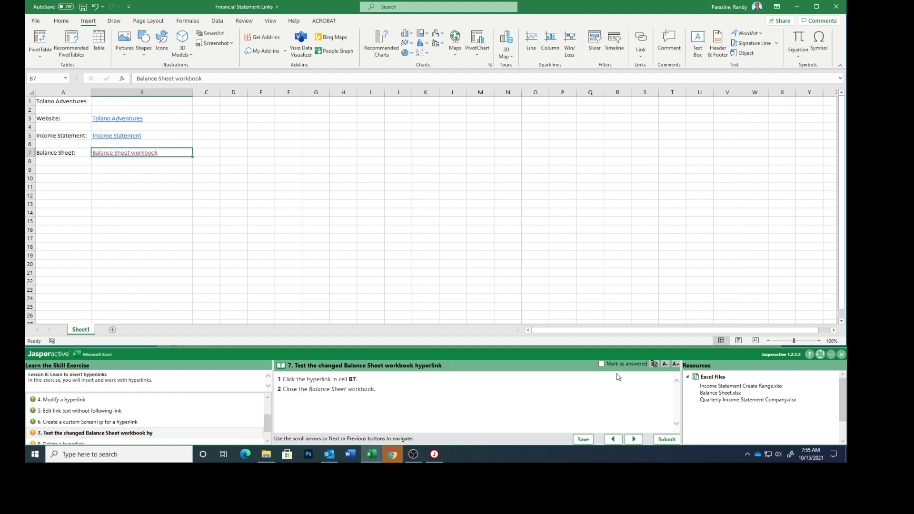
{"action": "left_click", "coordinate": [601, 364]}
{"action": "left_click", "coordinate": [634, 439]}
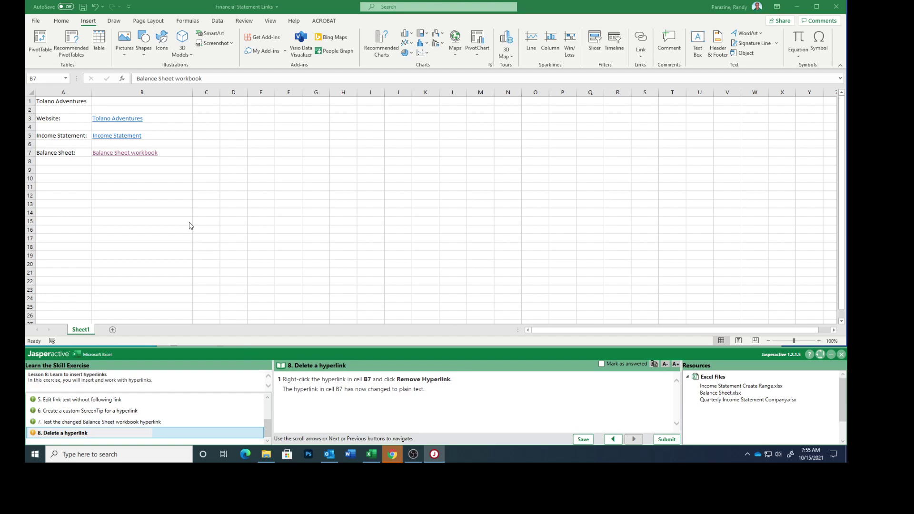
Remove the hyperlink from cell B7, keeping its text as plain text.
{"action": "right_click", "coordinate": [146, 154]}
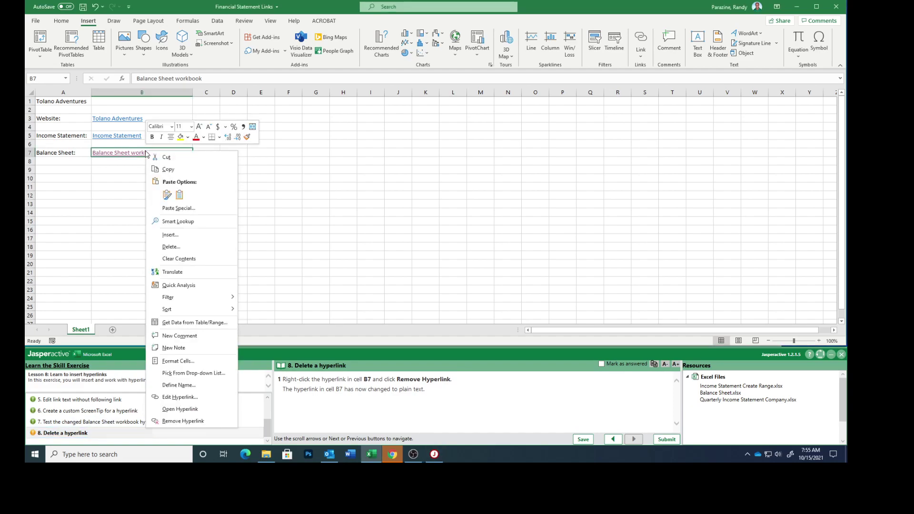
{"action": "left_click", "coordinate": [185, 422]}
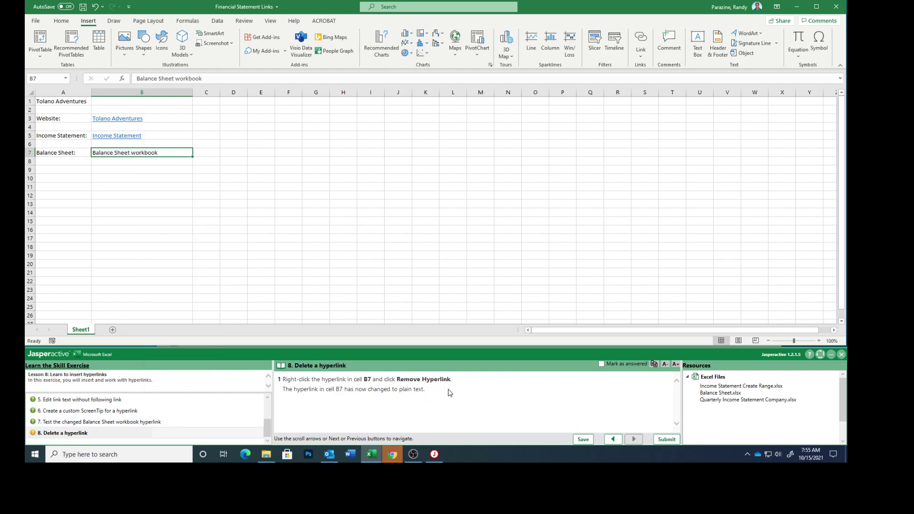
{"action": "left_click", "coordinate": [130, 170]}
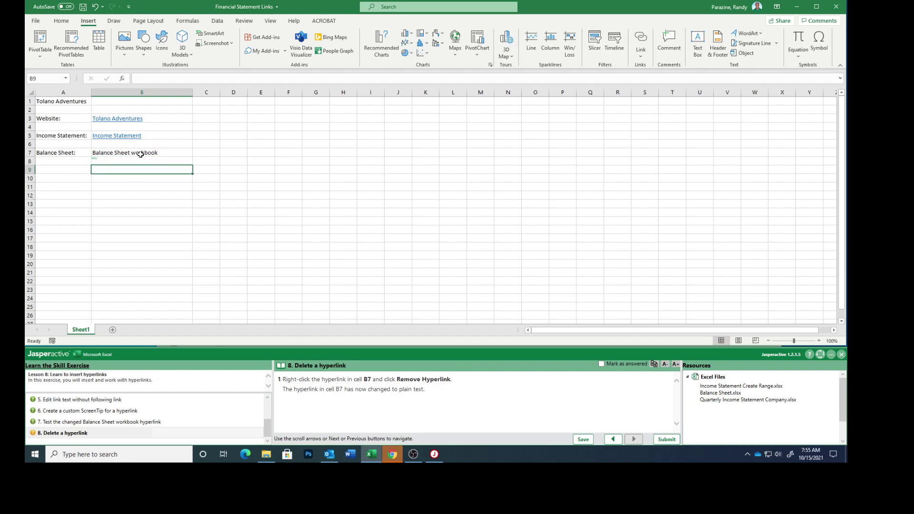
Mark task 8 as answered and submit the exercise for scoring.
{"action": "left_click", "coordinate": [601, 365]}
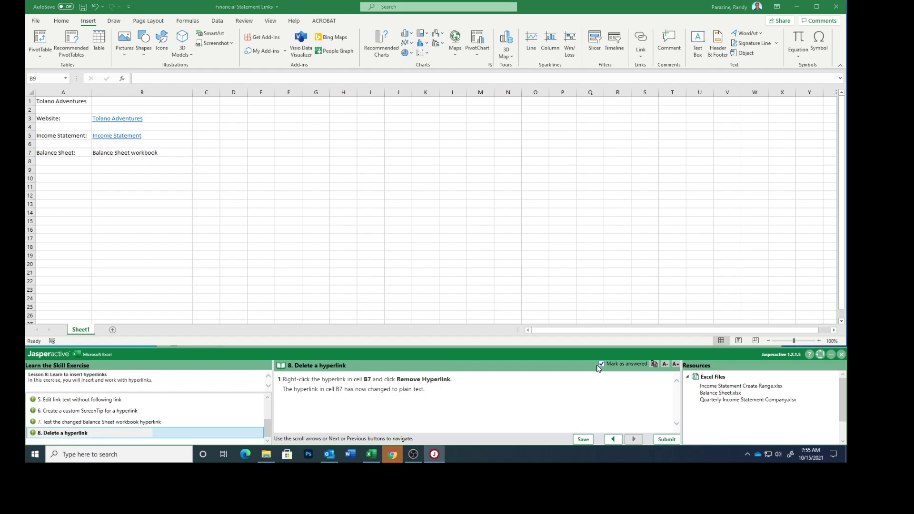
{"action": "left_click", "coordinate": [660, 440]}
{"action": "left_click", "coordinate": [471, 256]}
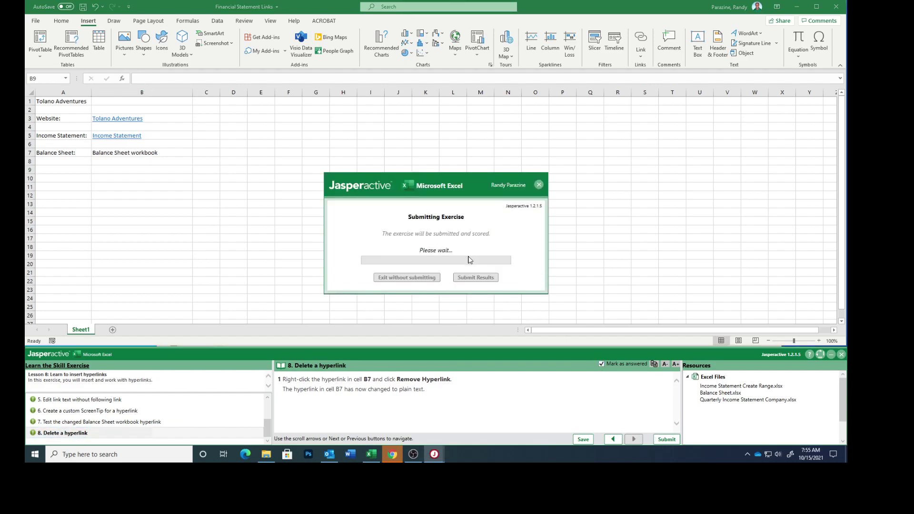